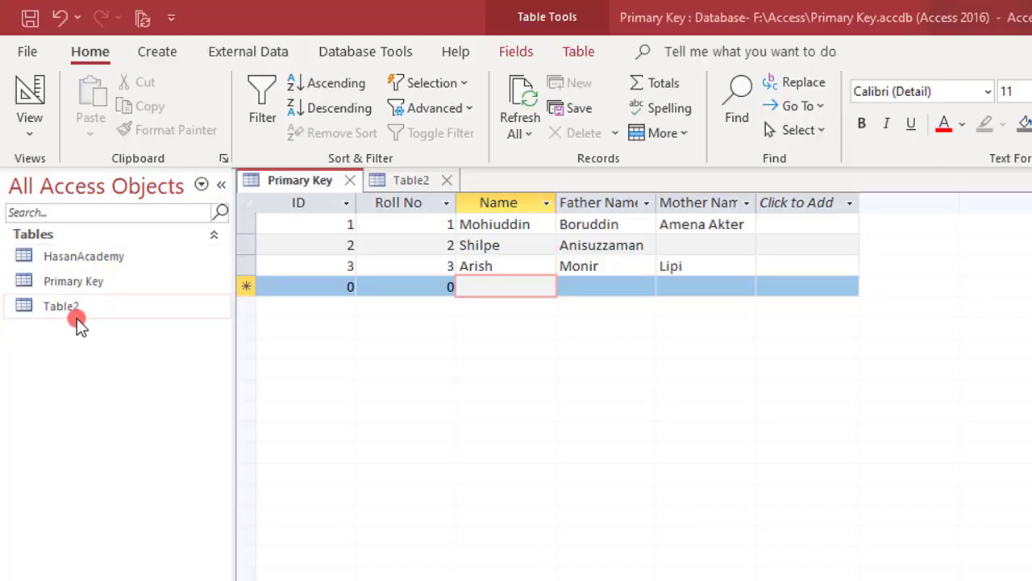
# Open the Primary Key table and switch it to Design View
pyautogui.click(73, 282)
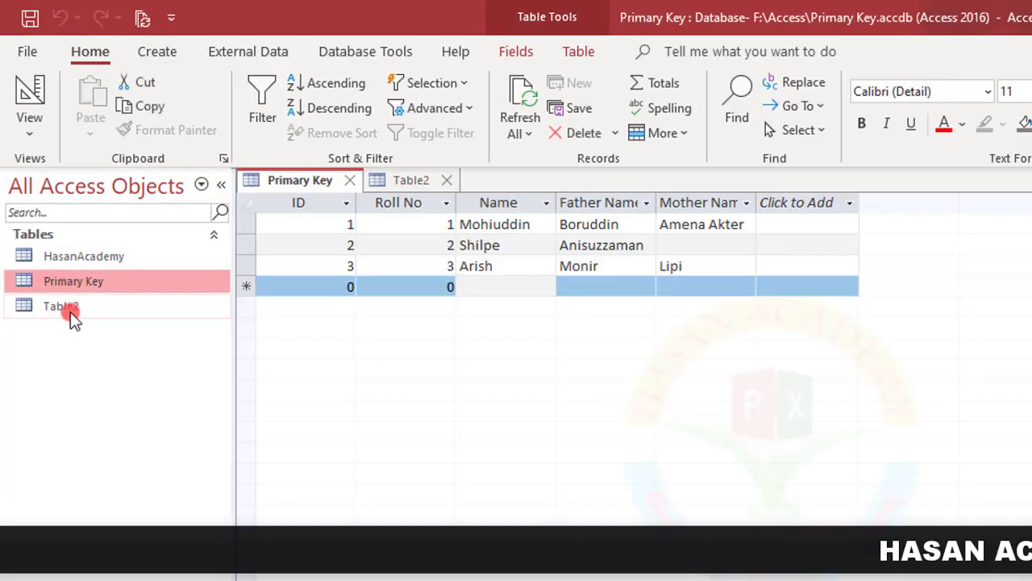
pyautogui.doubleClick(80, 284)
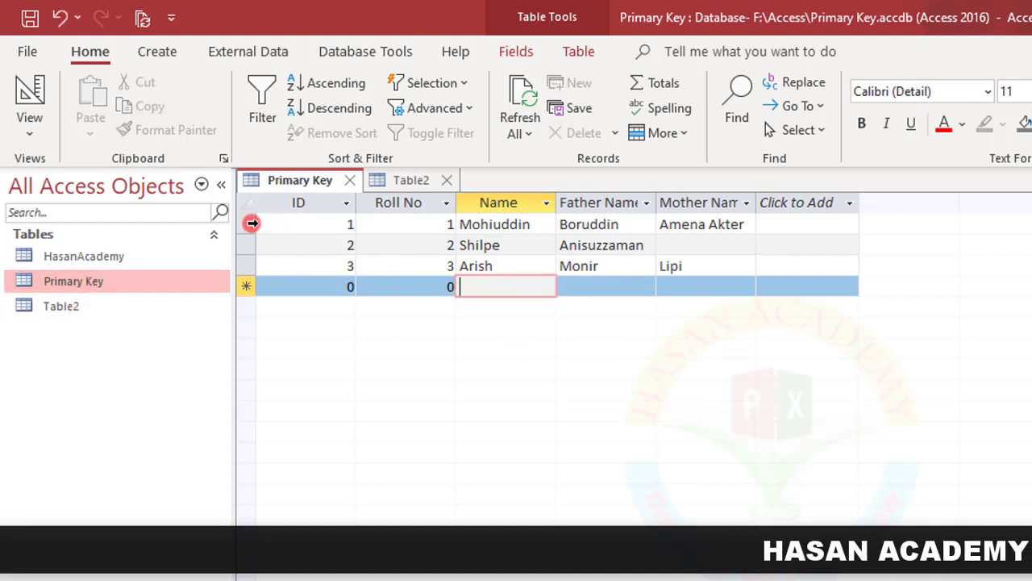
pyautogui.click(251, 224)
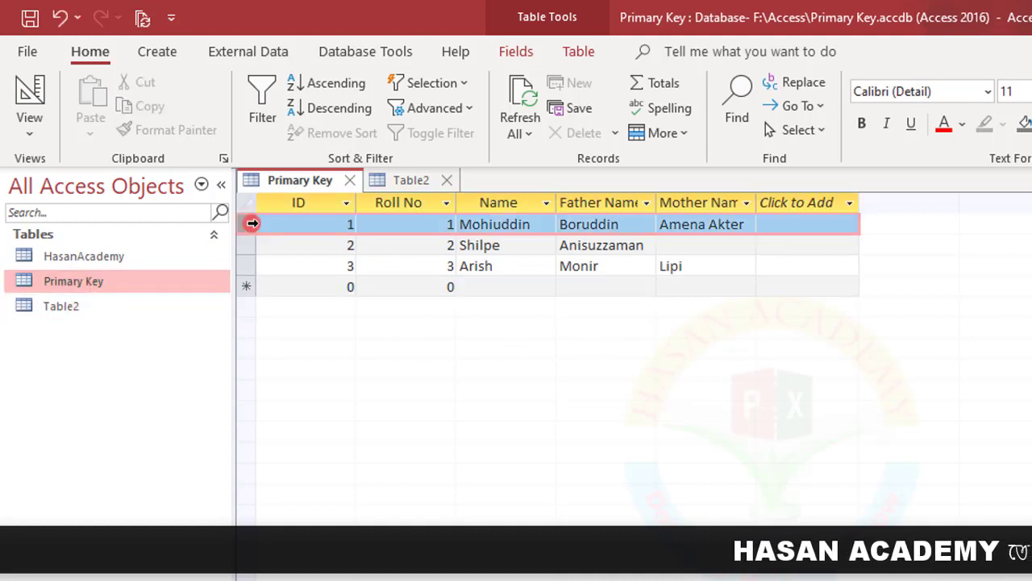
pyautogui.click(161, 54)
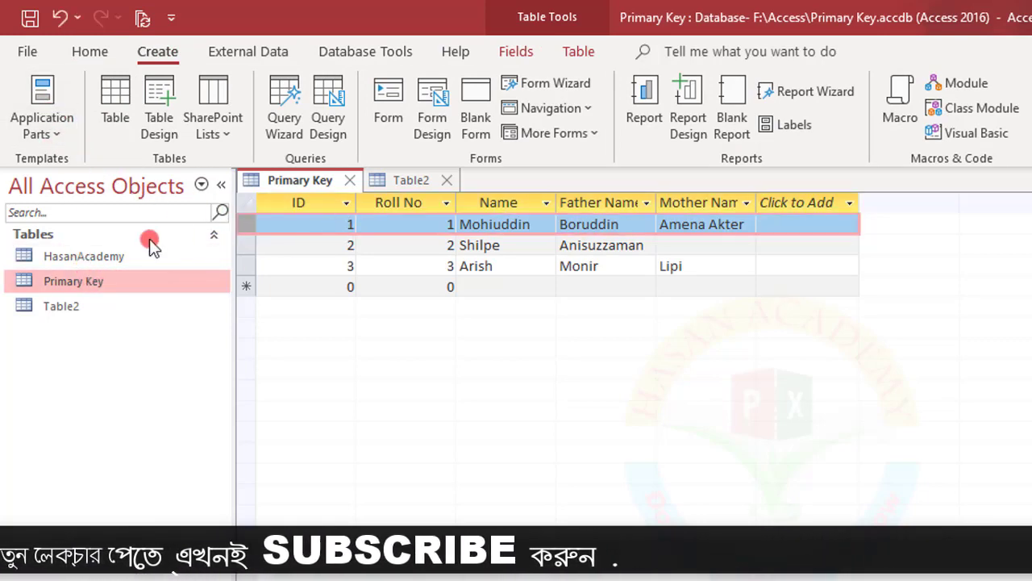
pyautogui.click(99, 50)
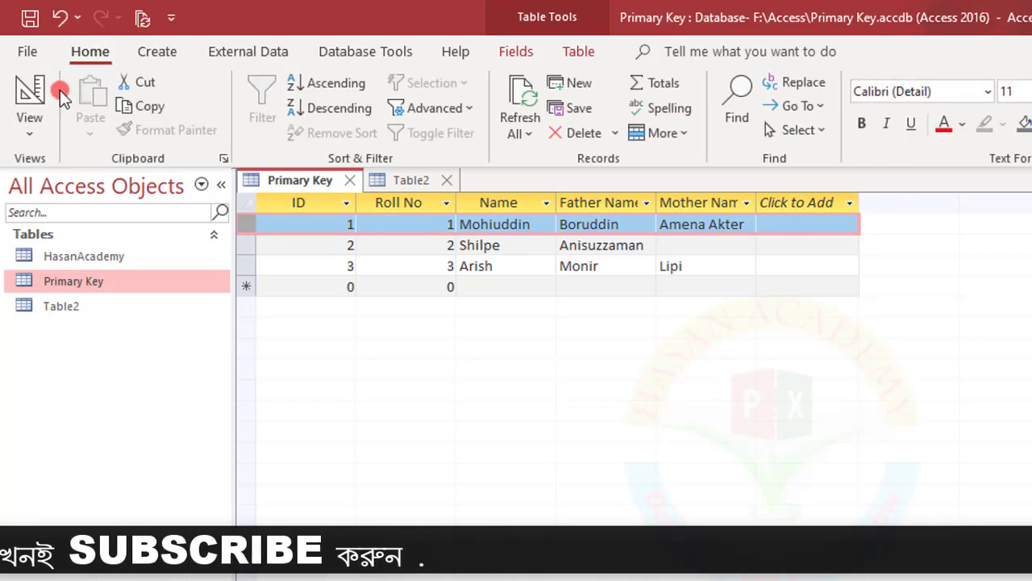
pyautogui.click(40, 95)
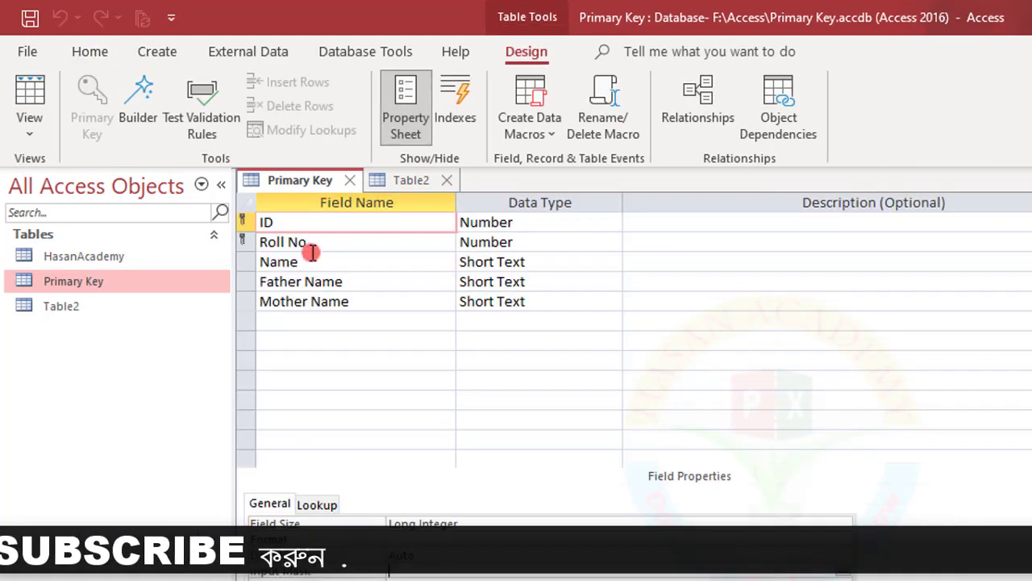
# Remove the primary key from both the ID and Roll No fields
pyautogui.click(244, 218)
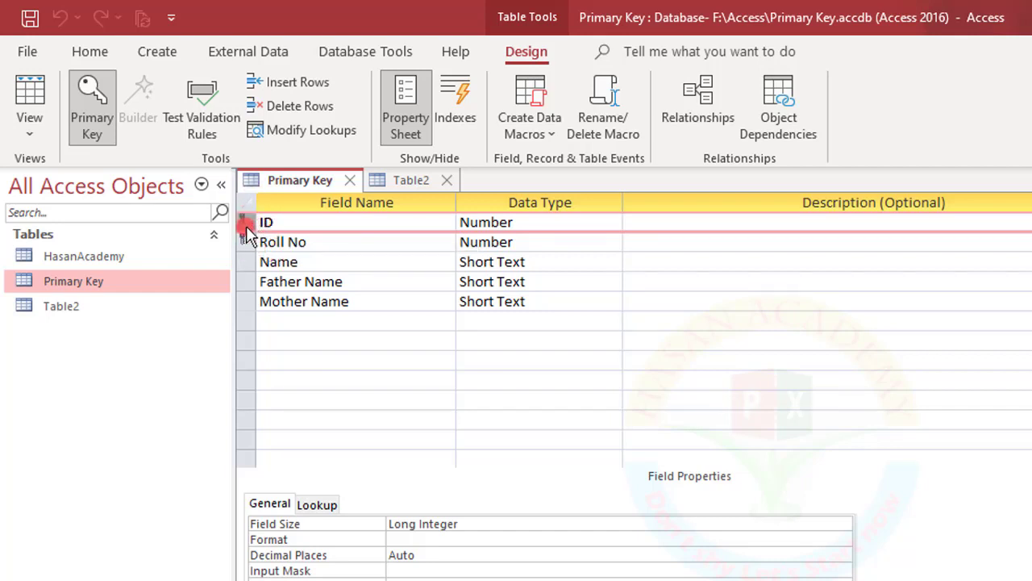
pyautogui.keyDown('shift'); pyautogui.click(245, 239); pyautogui.keyUp('shift')
pyautogui.keyDown('shift'); pyautogui.click(243, 242); pyautogui.keyUp('shift')
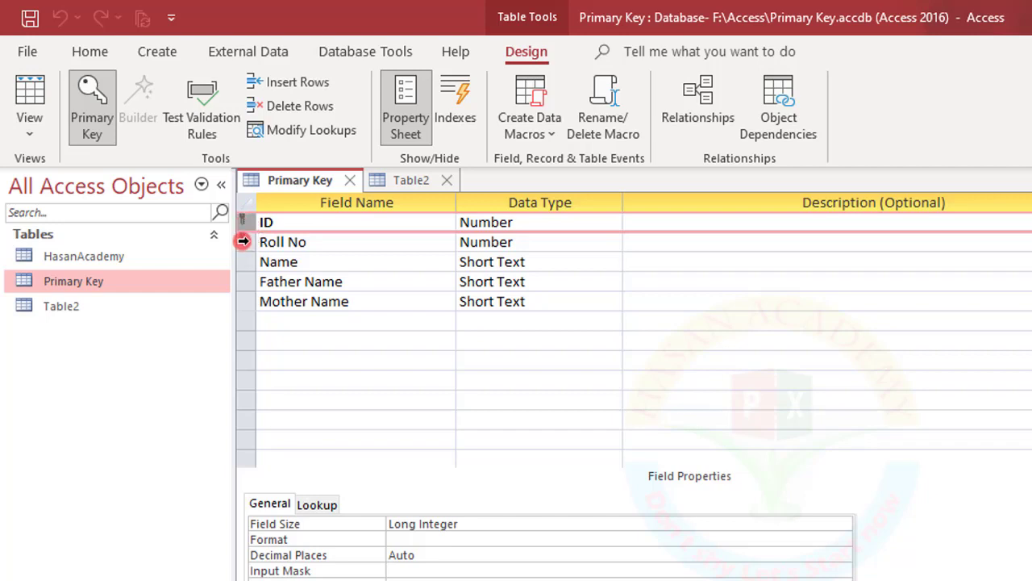
pyautogui.click(243, 240)
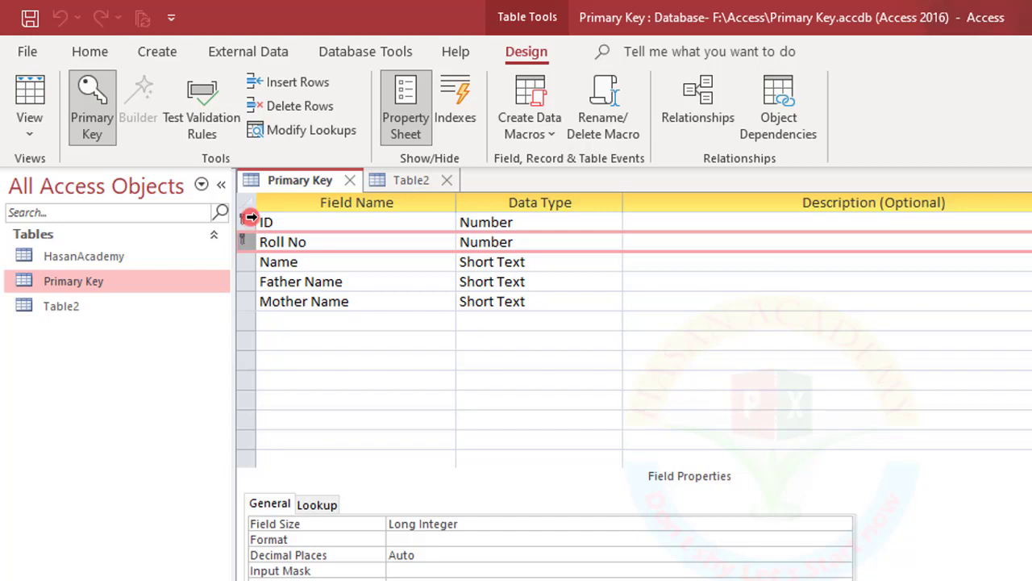
pyautogui.keyDown('shift'); pyautogui.click(244, 223); pyautogui.keyUp('shift')
pyautogui.click(91, 105)
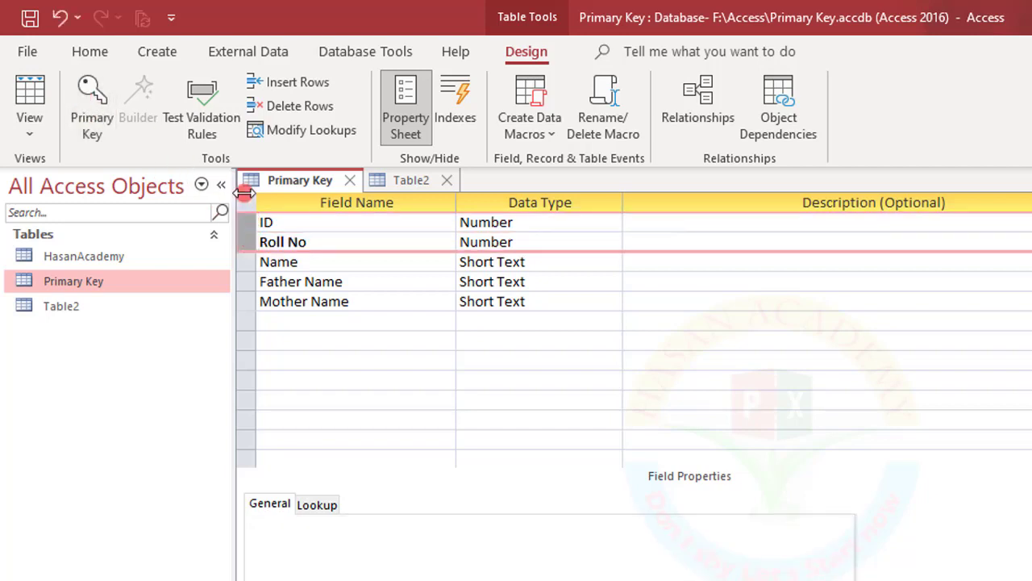
pyautogui.click(363, 294)
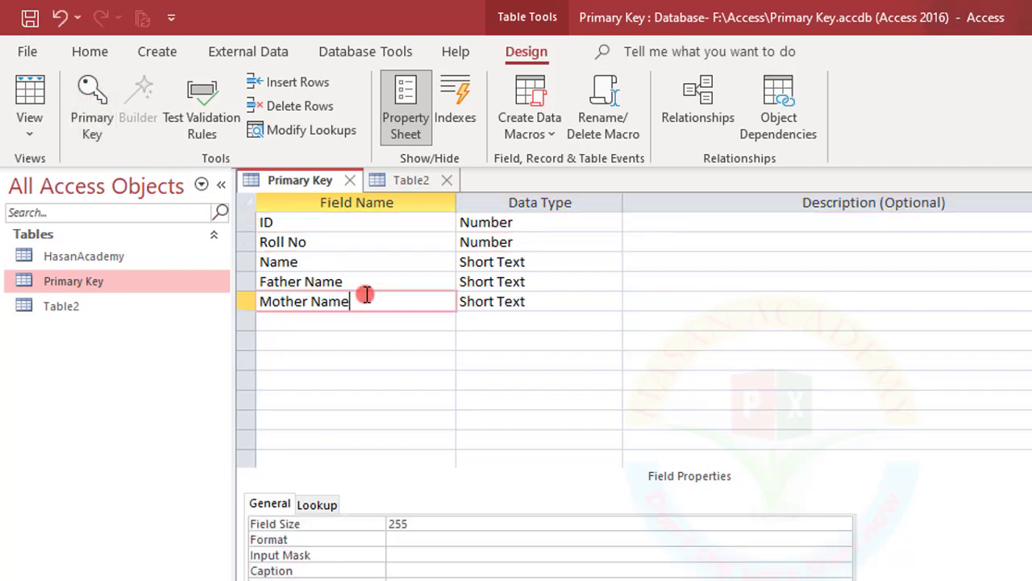
# Set the ID field alone as the table's primary key
pyautogui.click(252, 220)
pyautogui.click(90, 101)
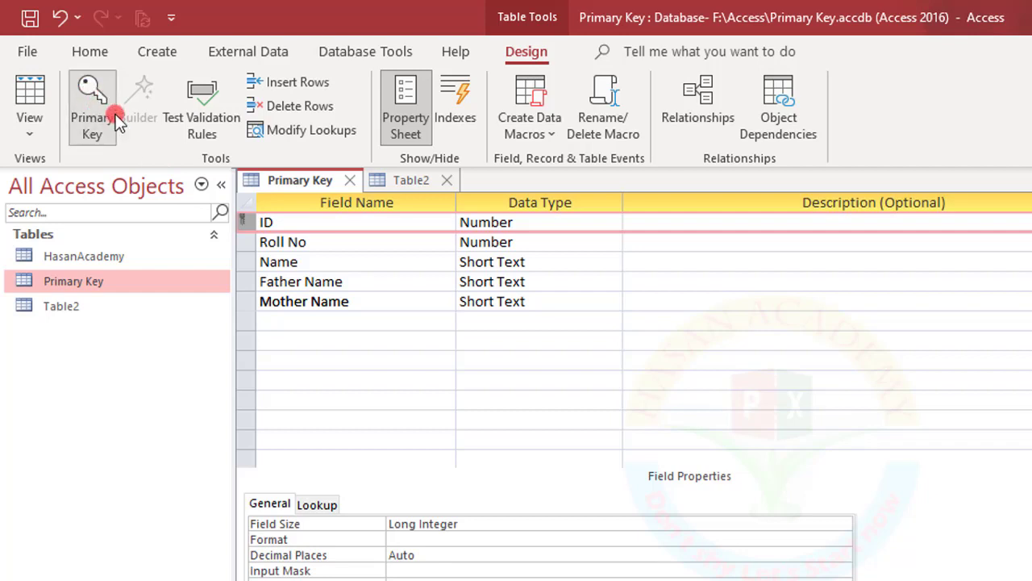
pyautogui.click(362, 266)
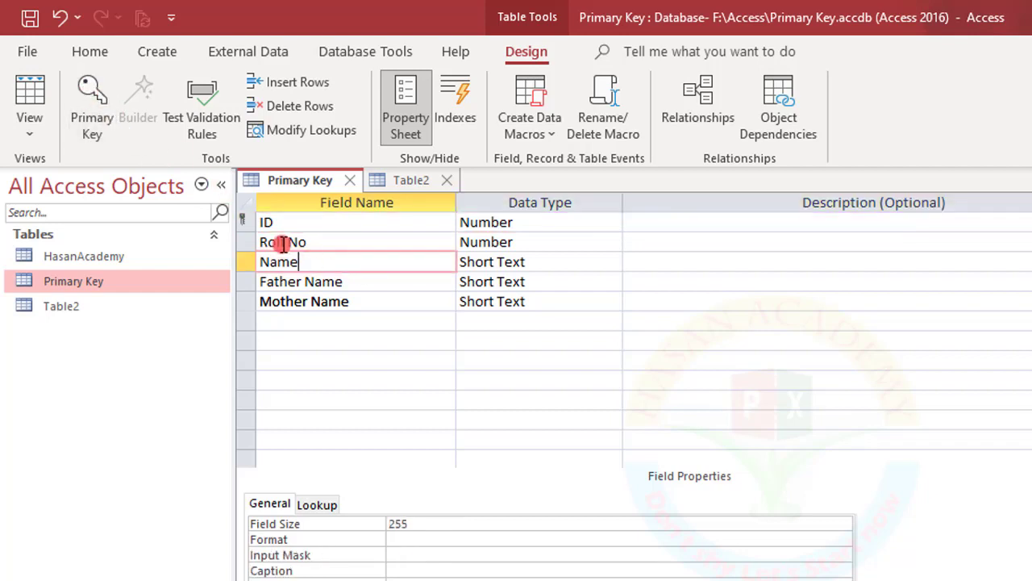
# Set the ID and Roll No fields together as the table's composite primary key
pyautogui.click(247, 223)
pyautogui.moveTo(246, 227); pyautogui.dragTo(246, 239)
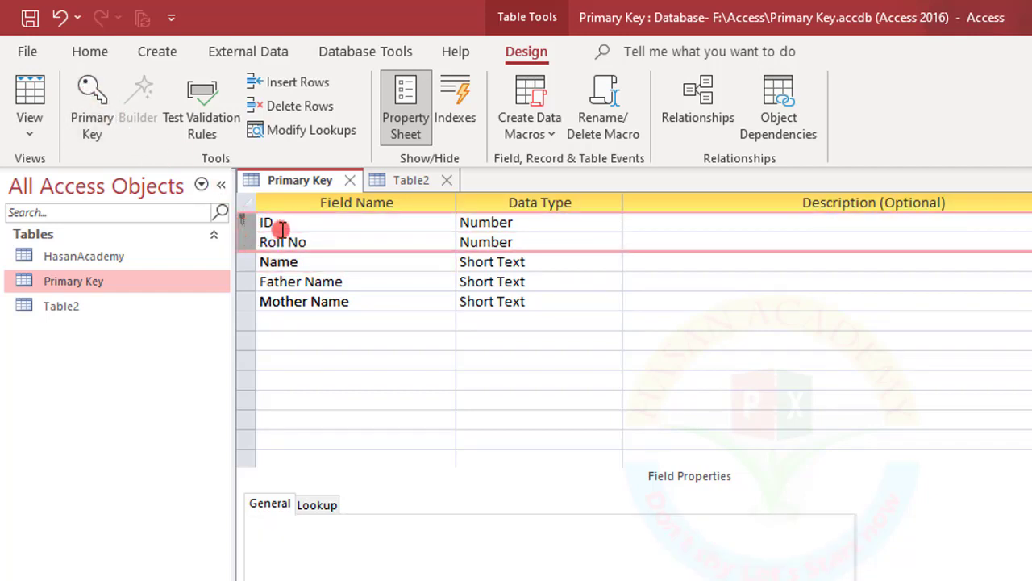
pyautogui.click(287, 224)
pyautogui.click(314, 246)
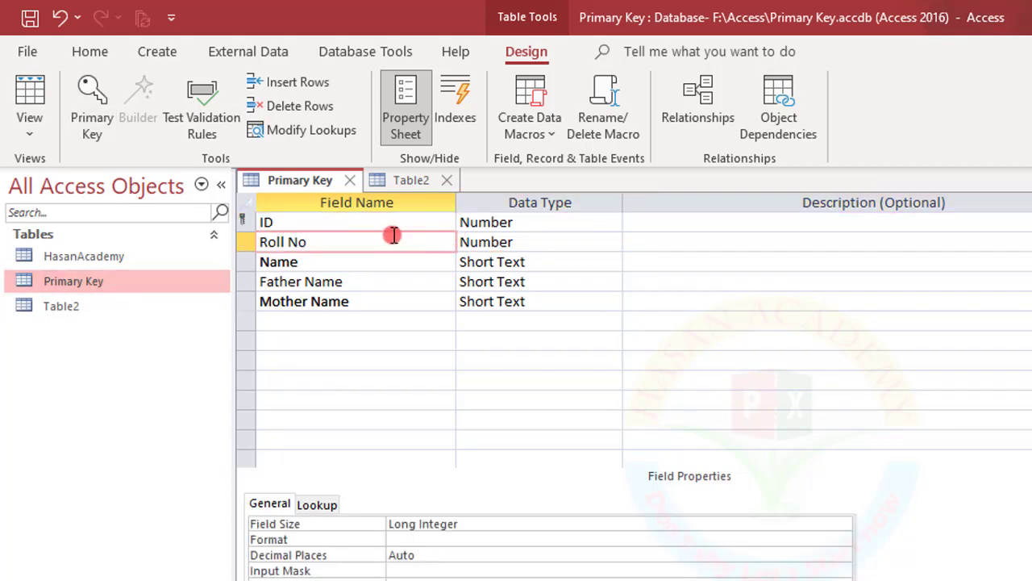
pyautogui.click(376, 274)
pyautogui.click(244, 222)
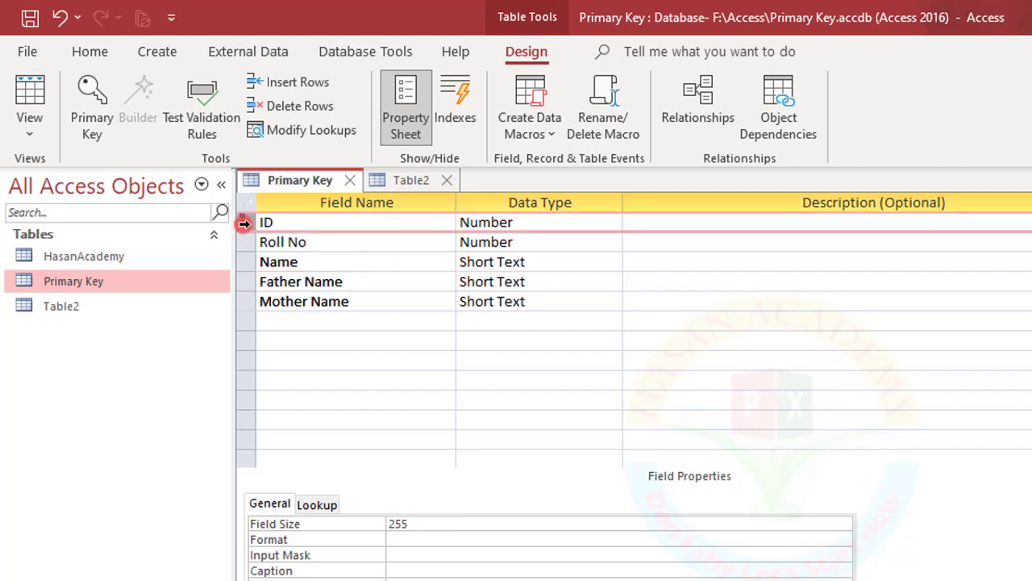
pyautogui.keyDown('ctrl'); pyautogui.click(244, 242); pyautogui.keyUp('ctrl')
pyautogui.click(92, 123)
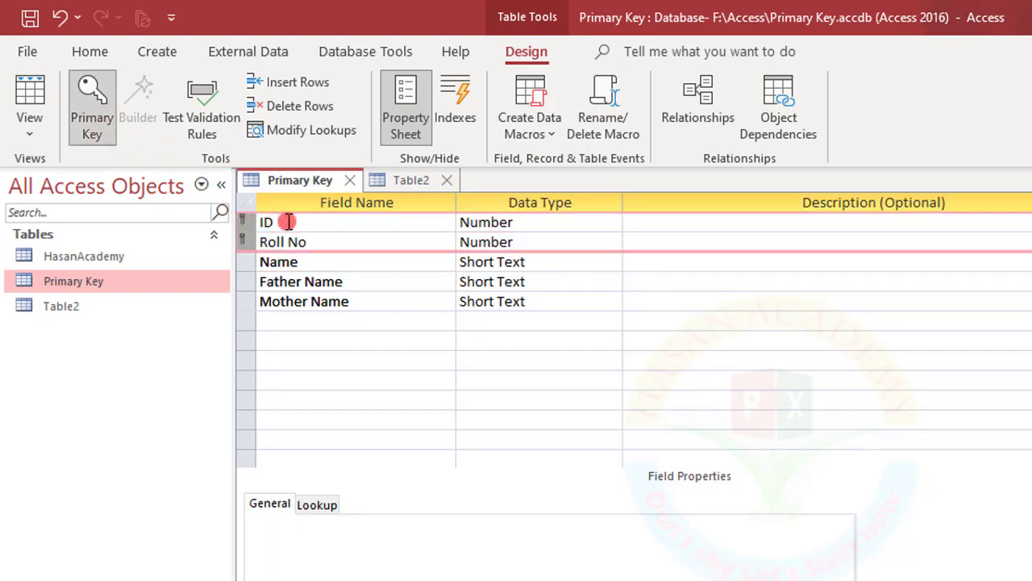
pyautogui.click(350, 226)
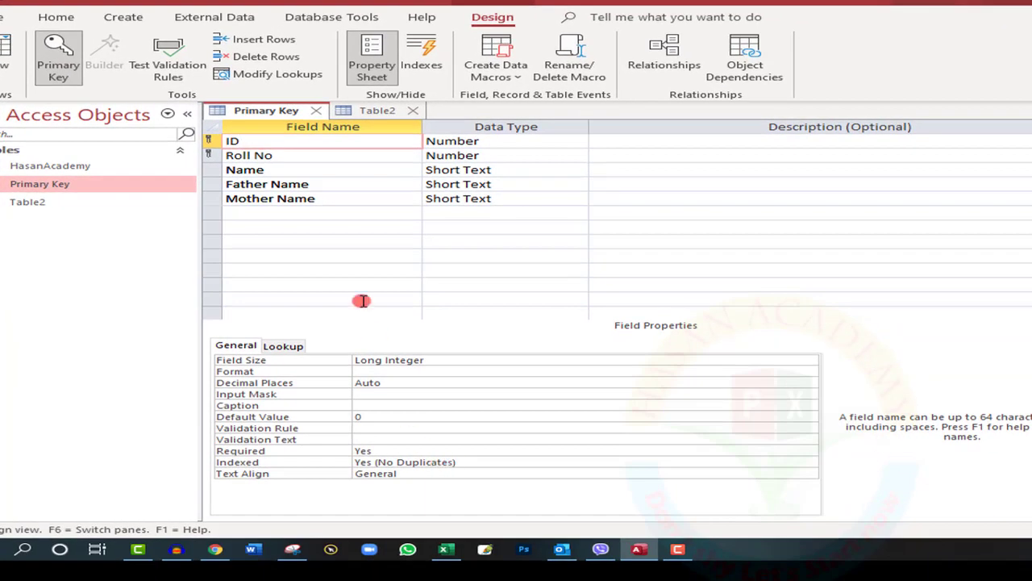
# Set the Indexed property of the Roll No field to No
pyautogui.click(272, 155)
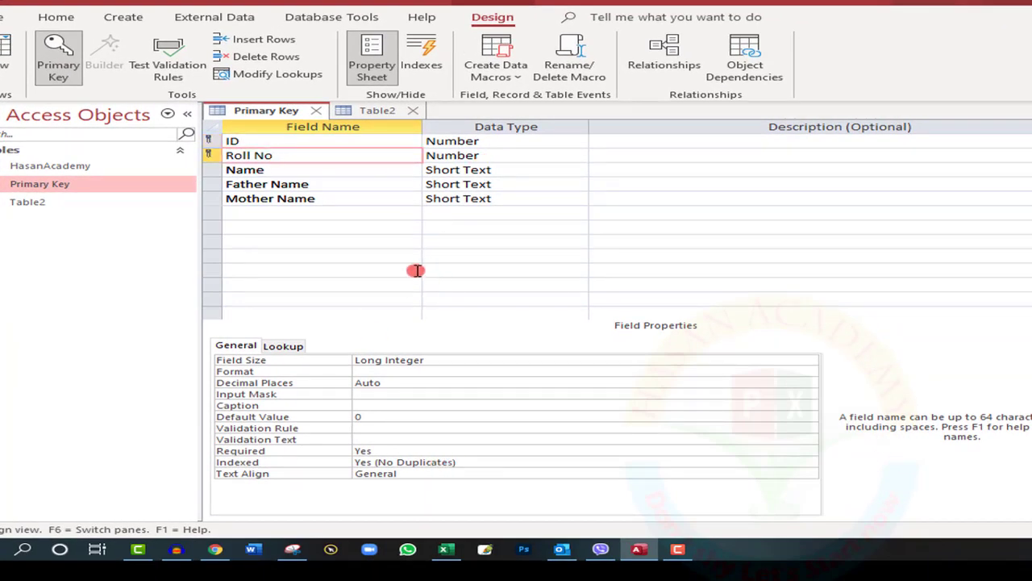
pyautogui.click(496, 155)
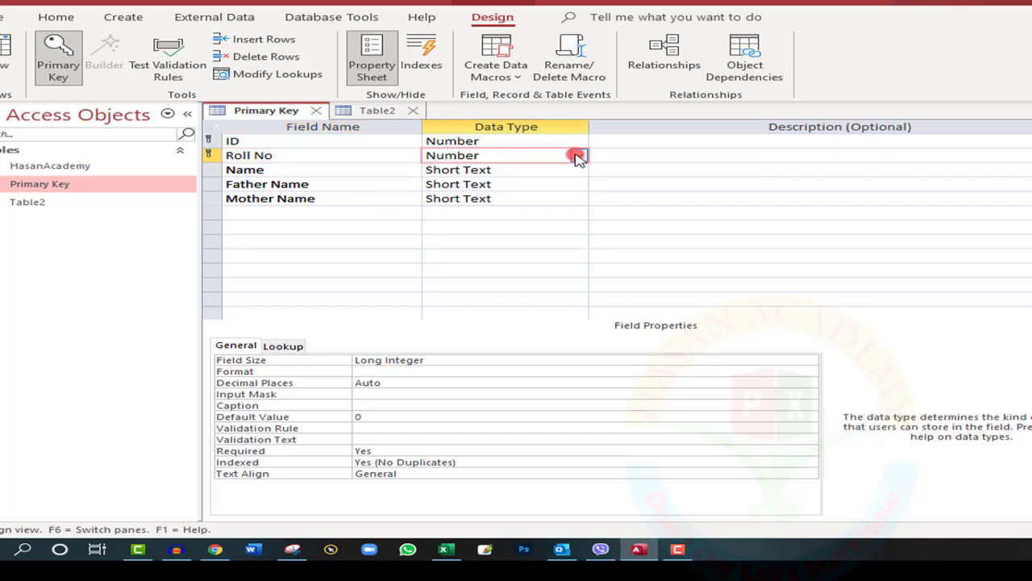
pyautogui.click(466, 461)
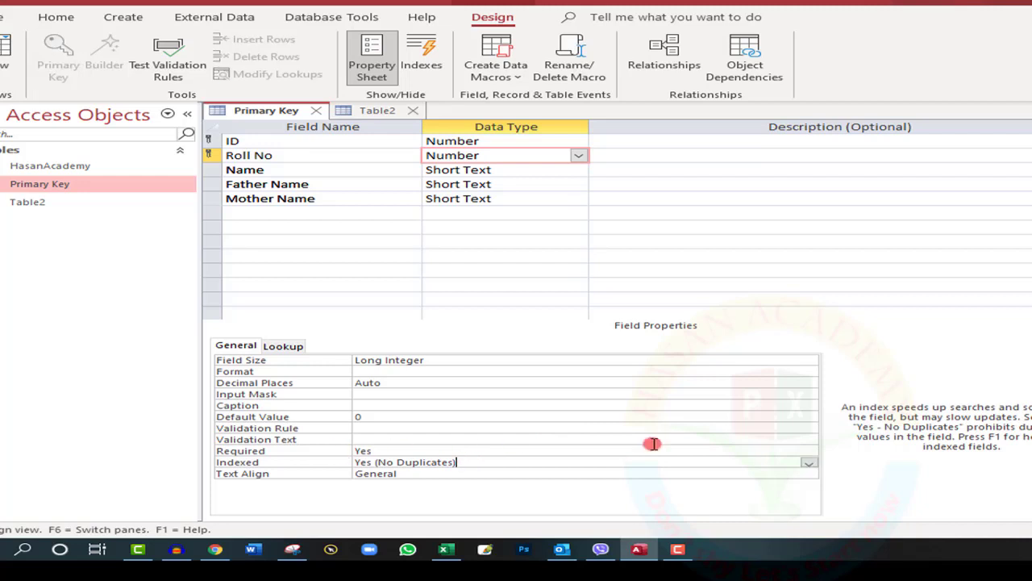
pyautogui.click(809, 463)
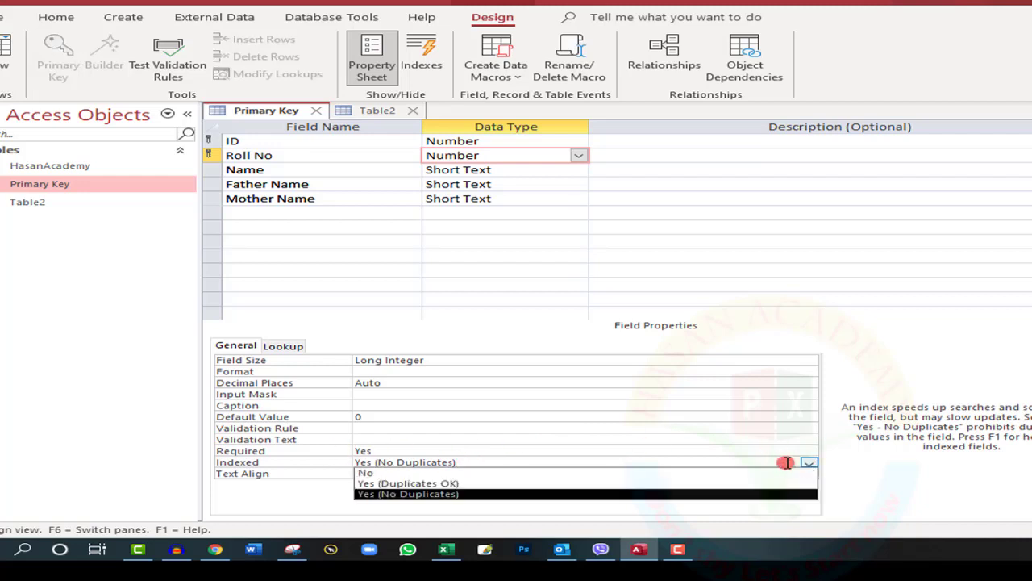
pyautogui.click(401, 475)
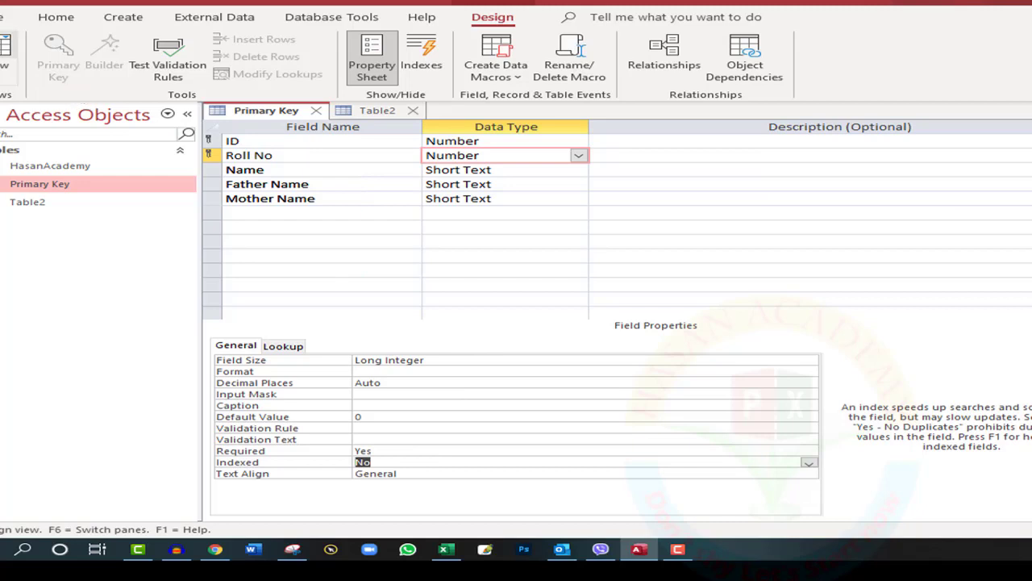
# Save the table design and return the Primary Key table to Datasheet View
pyautogui.click(7, 44)
pyautogui.click(627, 308)
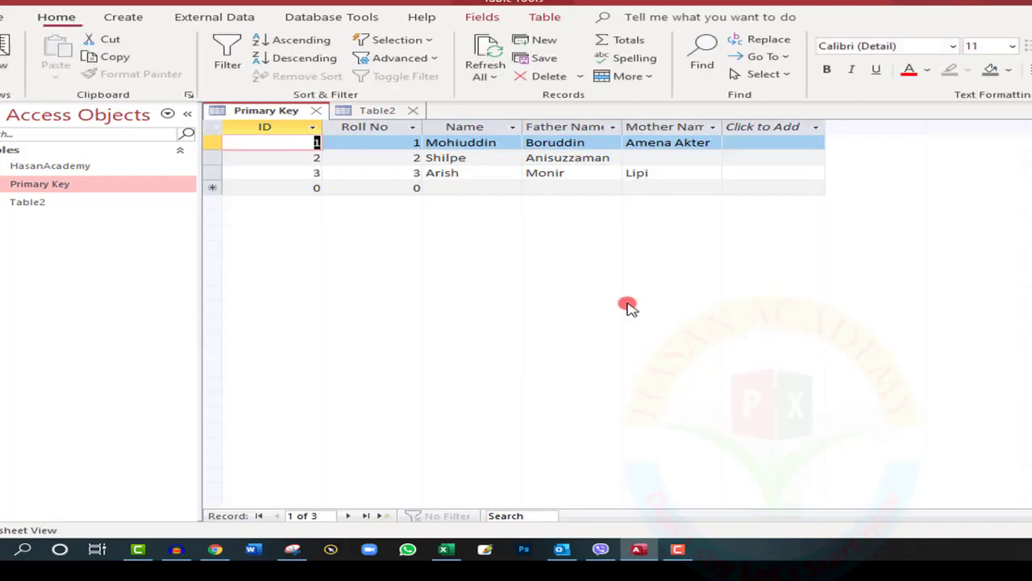
pyautogui.click(367, 172)
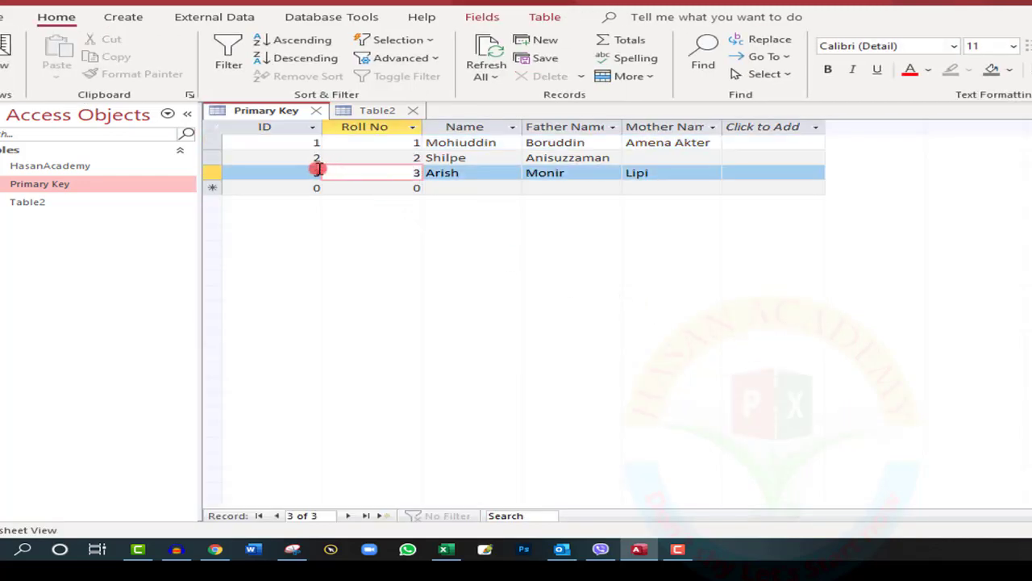
pyautogui.click(302, 170)
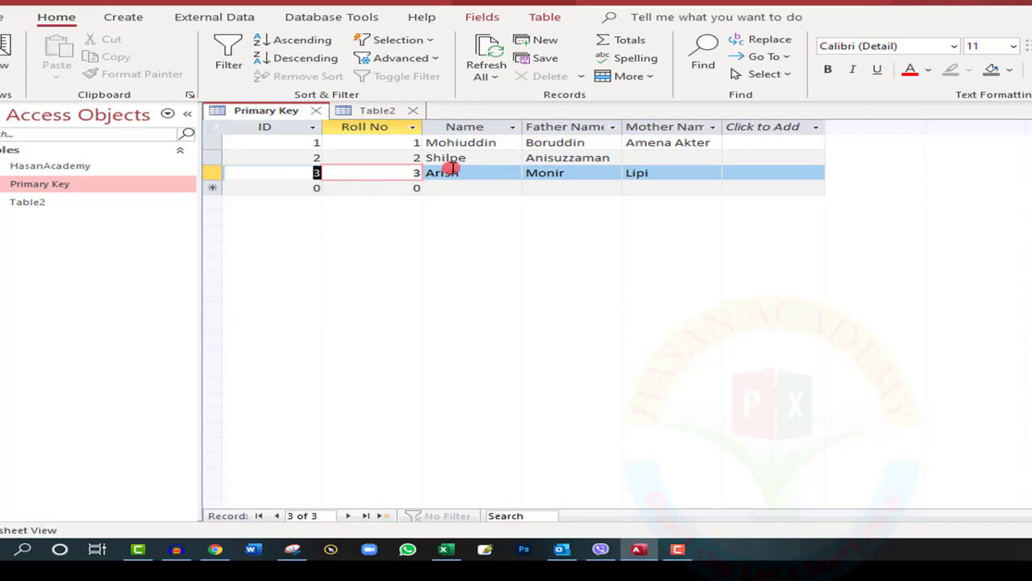
# Start a fourth record with ID 3 and Roll No 3, duplicating the key values of the third record
pyautogui.click(314, 188)
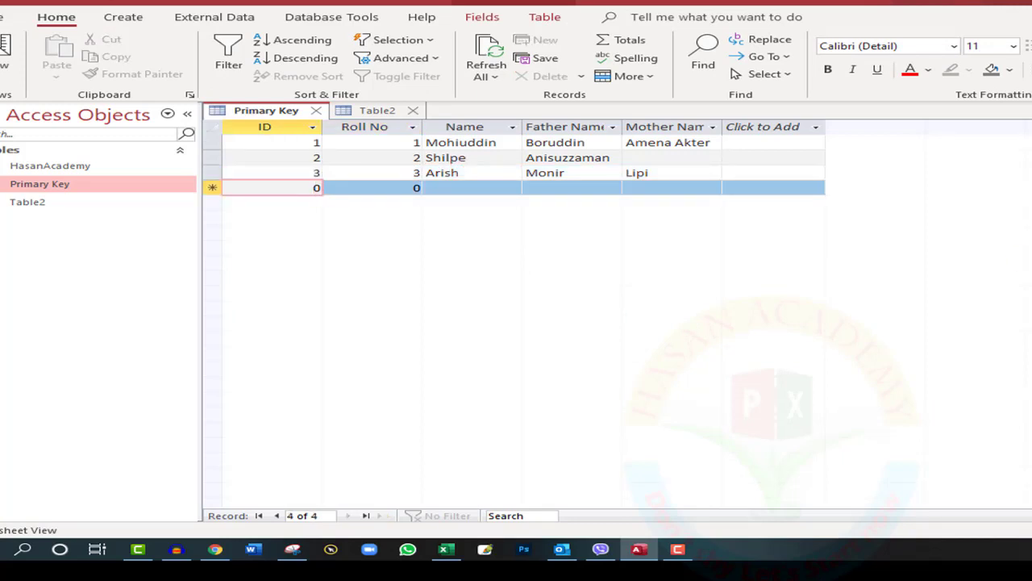
pyautogui.press('BackSpace')
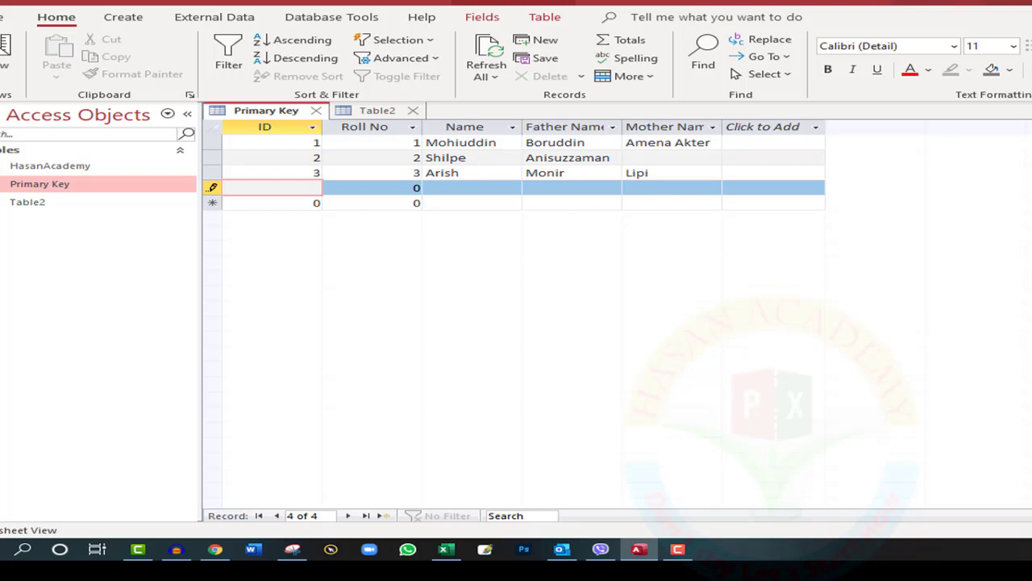
pyautogui.write('4')
pyautogui.press('Tab')
pyautogui.hotkey('shift', 'Tab')
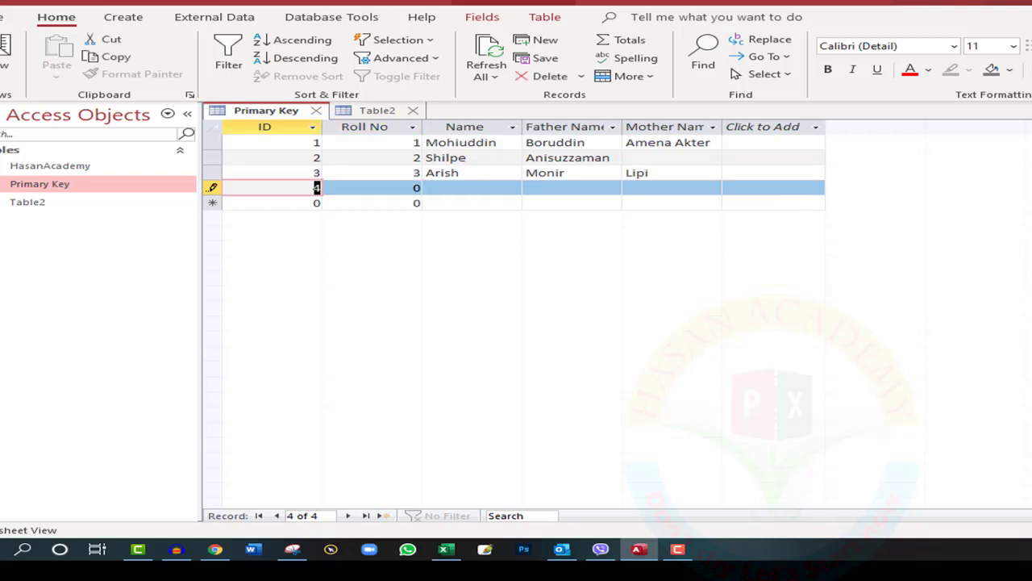
pyautogui.write('3')
pyautogui.press('Tab')
pyautogui.write('3')
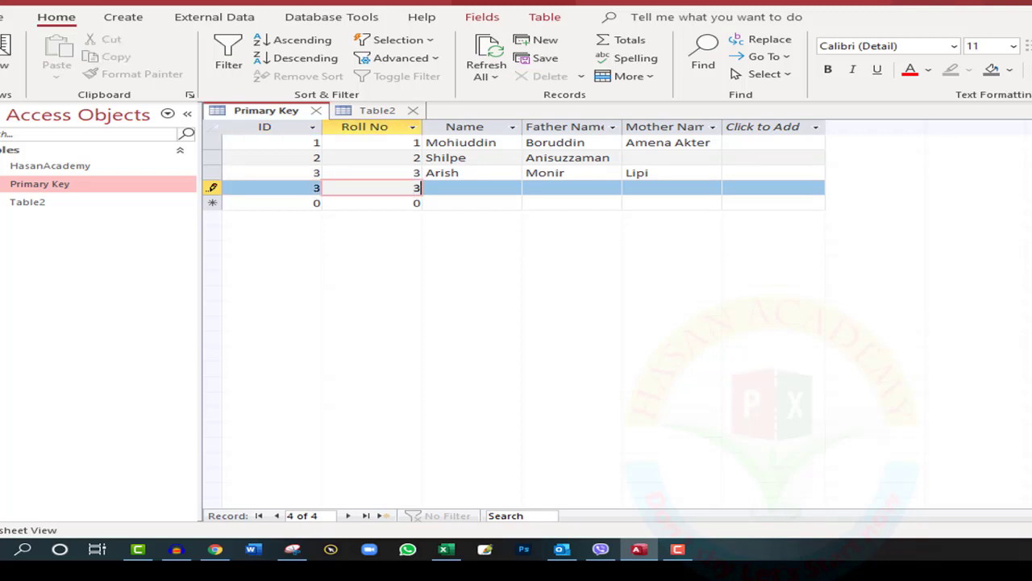
# Fill the new record with Name hdshf, Father Name dsfas and Mother Name fsdaf, and try to commit it
pyautogui.press('Tab')
pyautogui.write('hdshf')
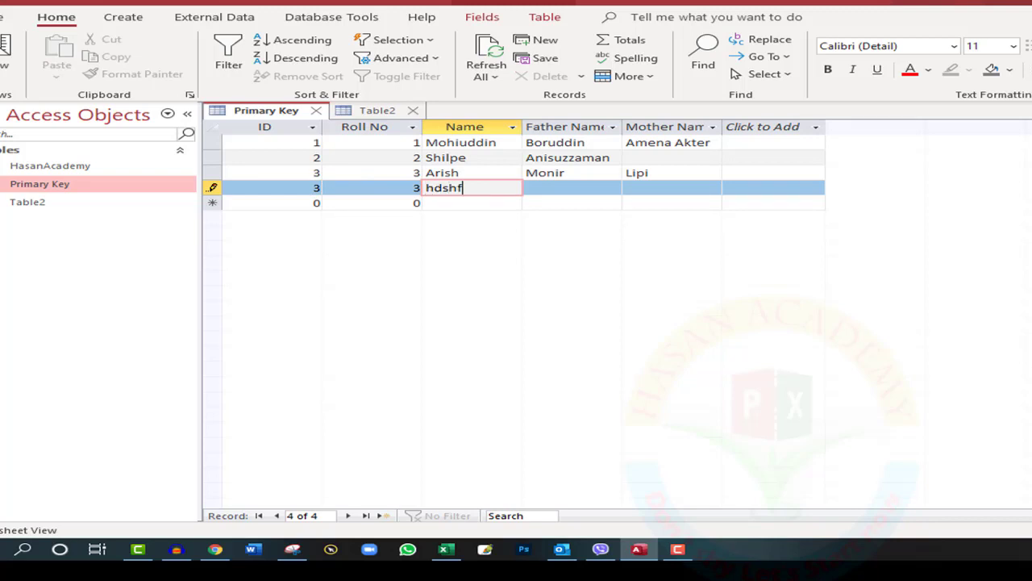
pyautogui.press('Tab')
pyautogui.write('dsfas')
pyautogui.press('Tab')
pyautogui.write('fsda')
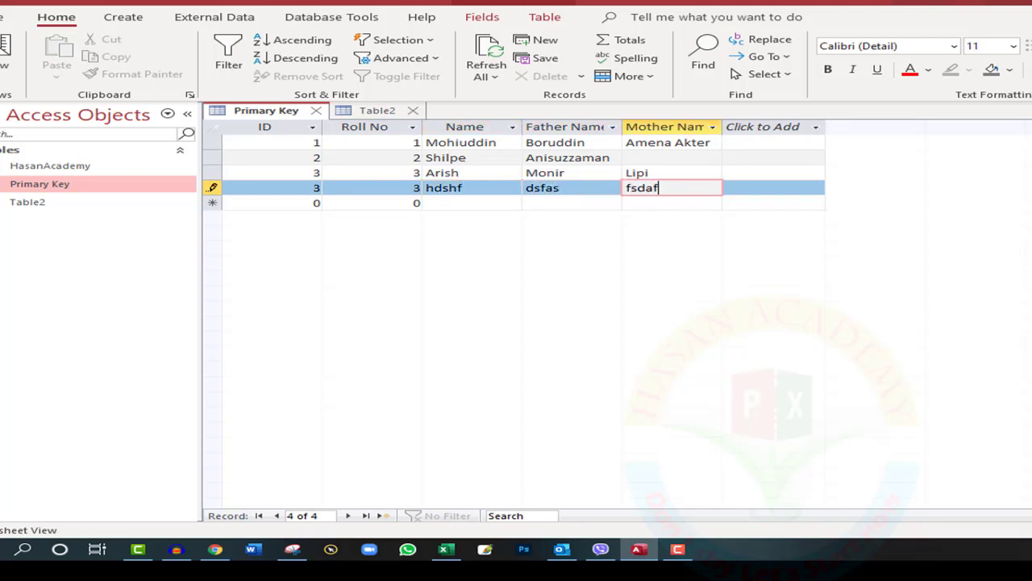
pyautogui.press('Tab')
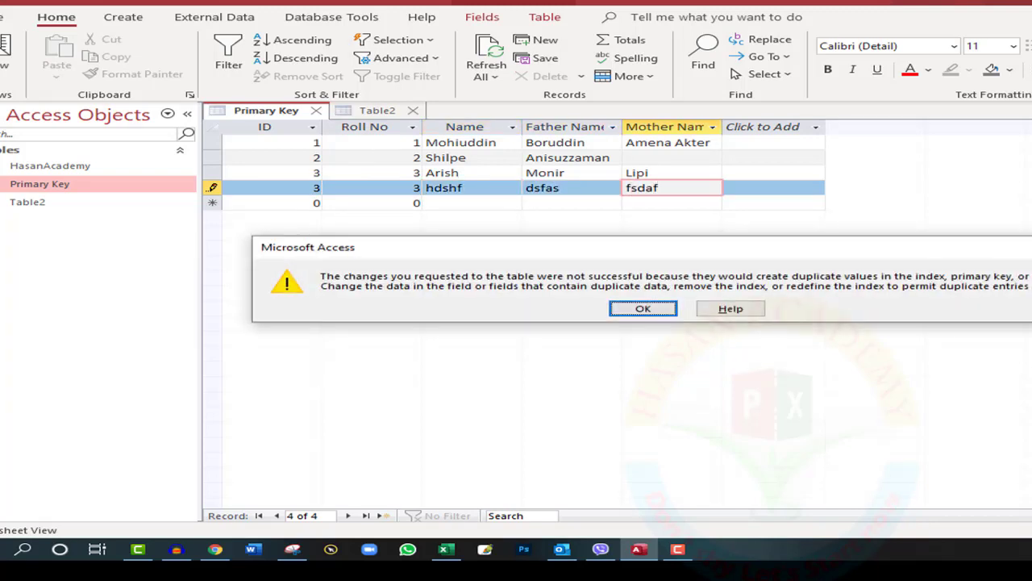
pyautogui.click(660, 317)
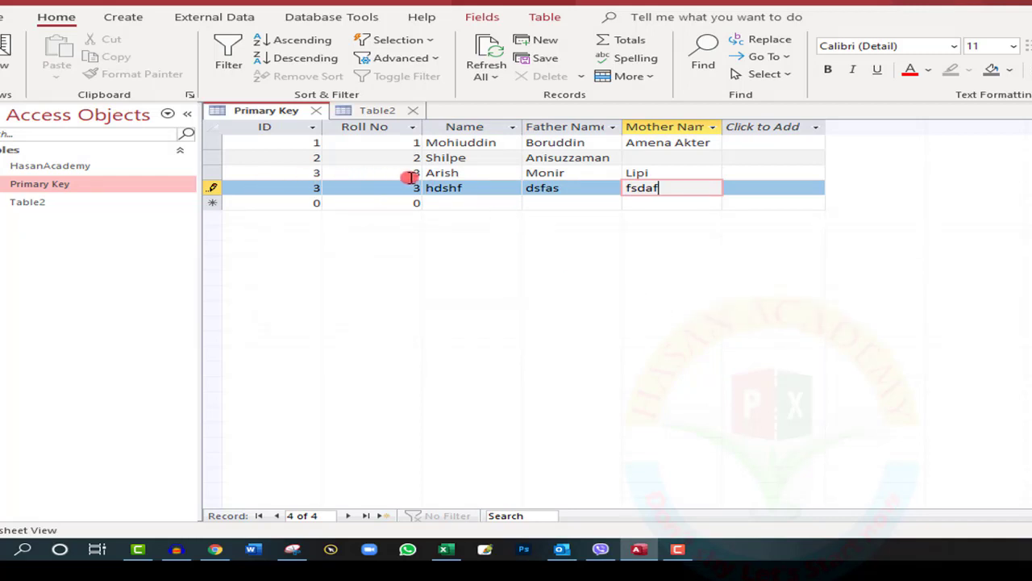
# Change the fourth record's ID to 4, keep its Roll No at 3, and commit the record
pyautogui.click(300, 187)
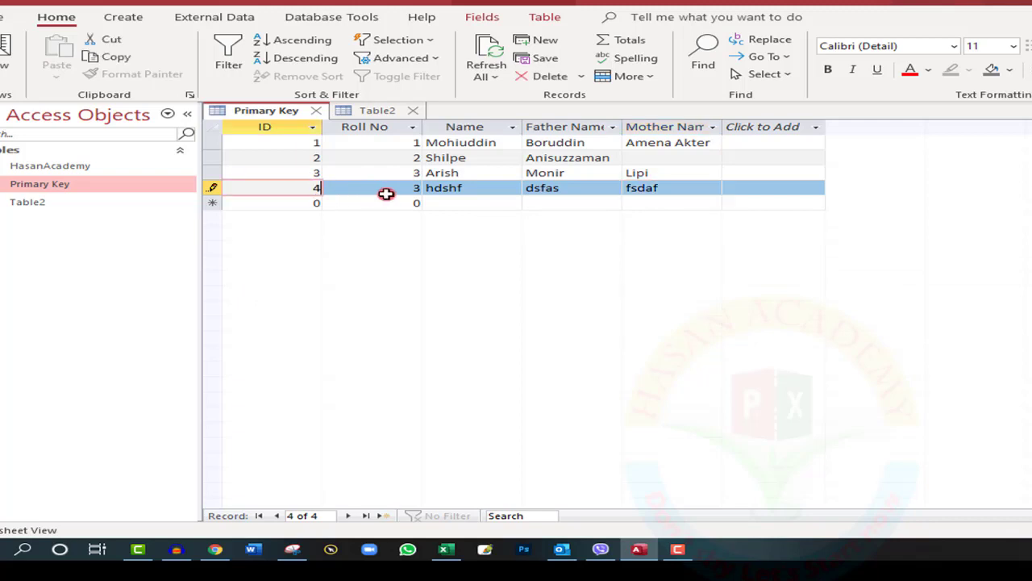
pyautogui.press('Tab')
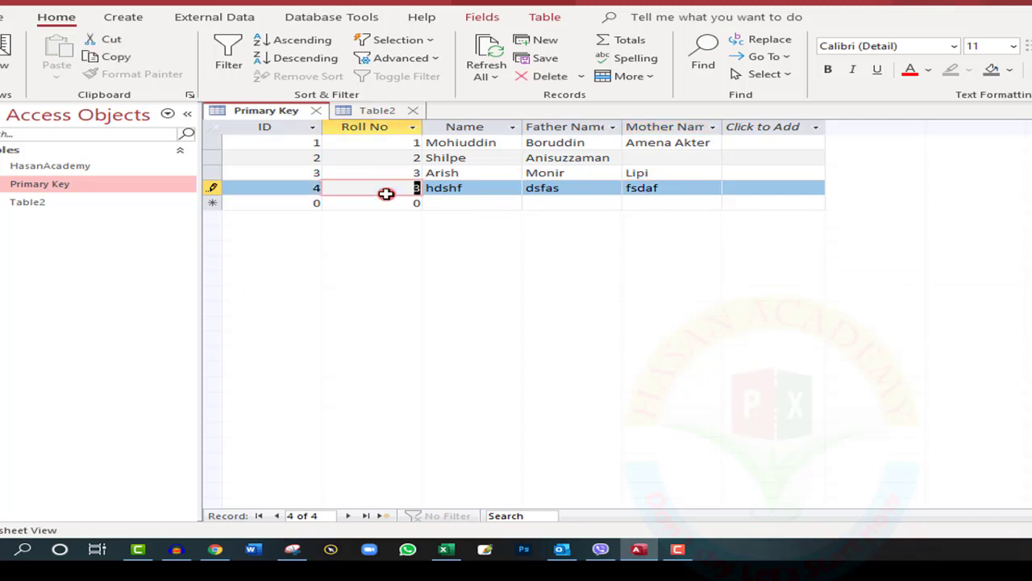
pyautogui.press('Down')
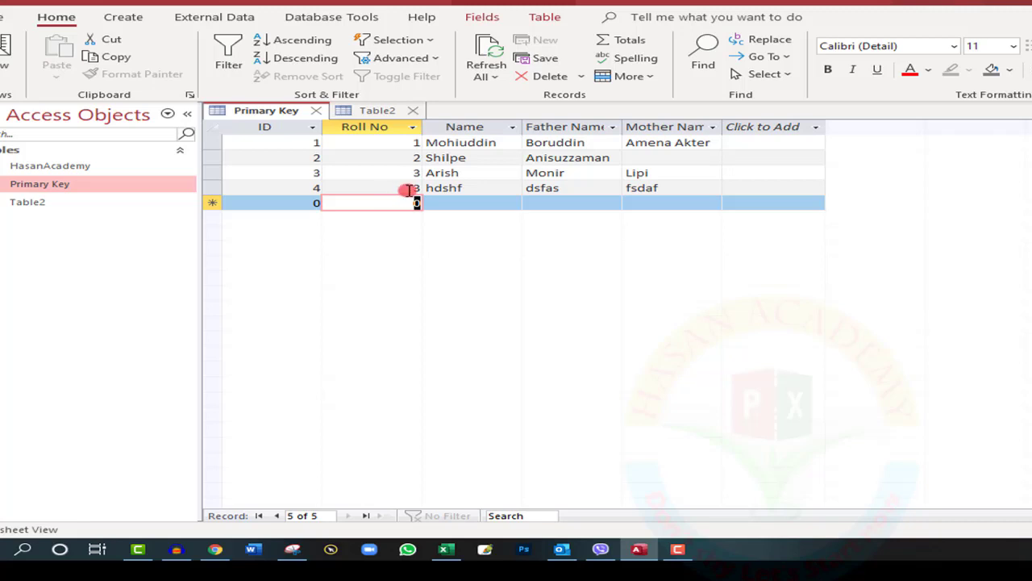
# Examine the Roll No values in the datasheet and check the Roll No field's Indexed setting in Design View
pyautogui.moveTo(410, 187); pyautogui.dragTo(435, 187)
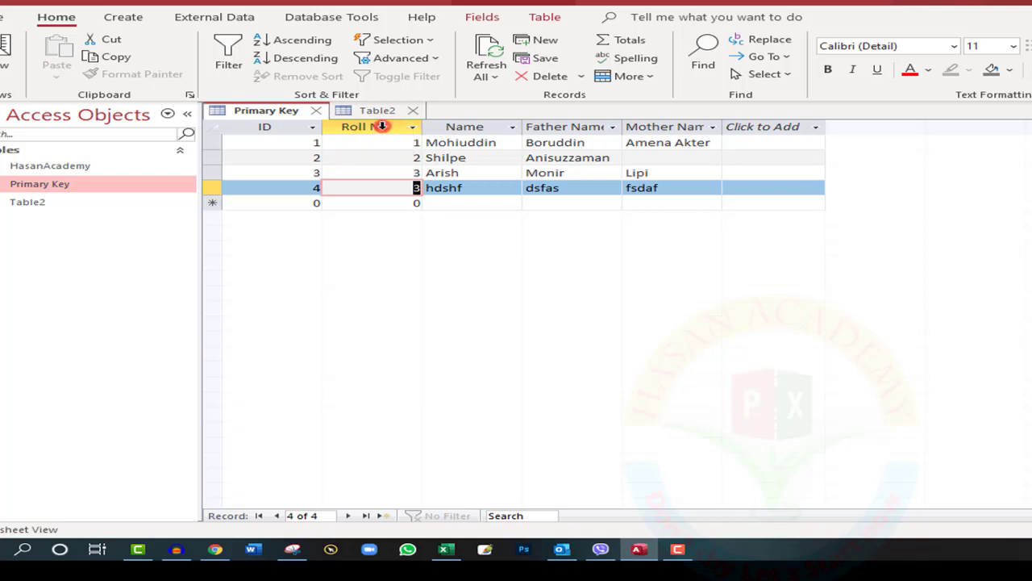
pyautogui.click(382, 126)
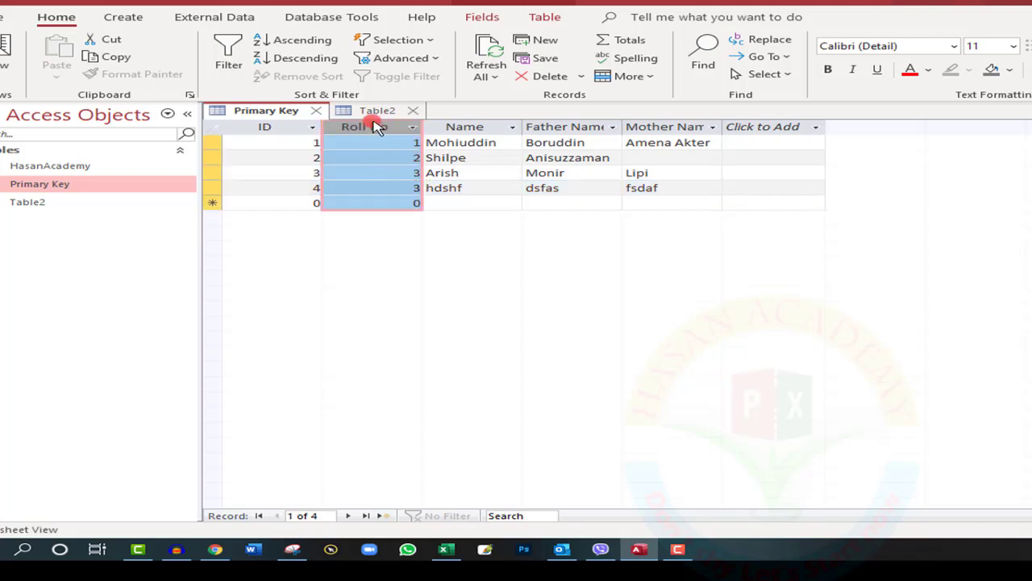
pyautogui.click(6, 47)
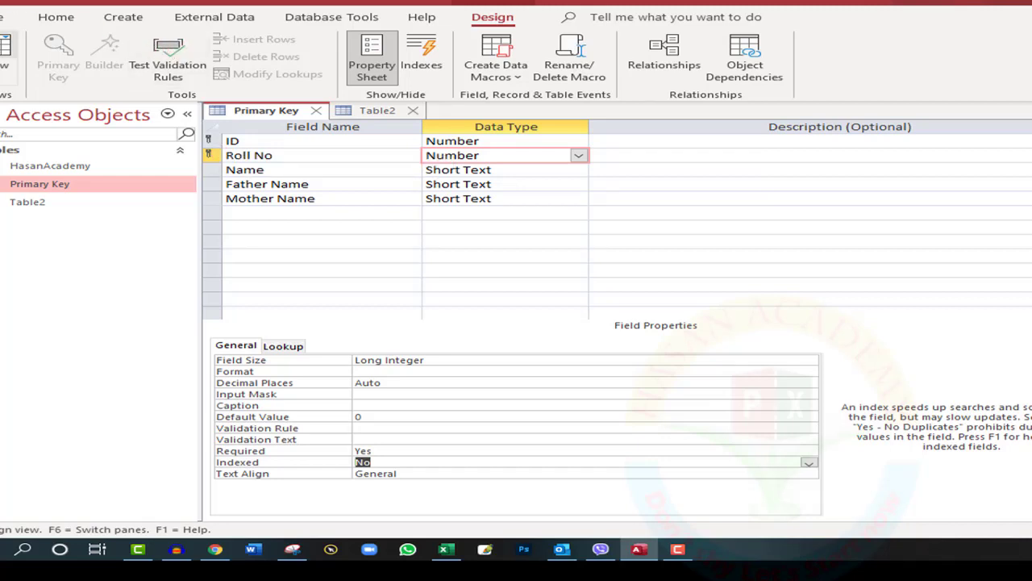
pyautogui.click(8, 48)
pyautogui.click(419, 186)
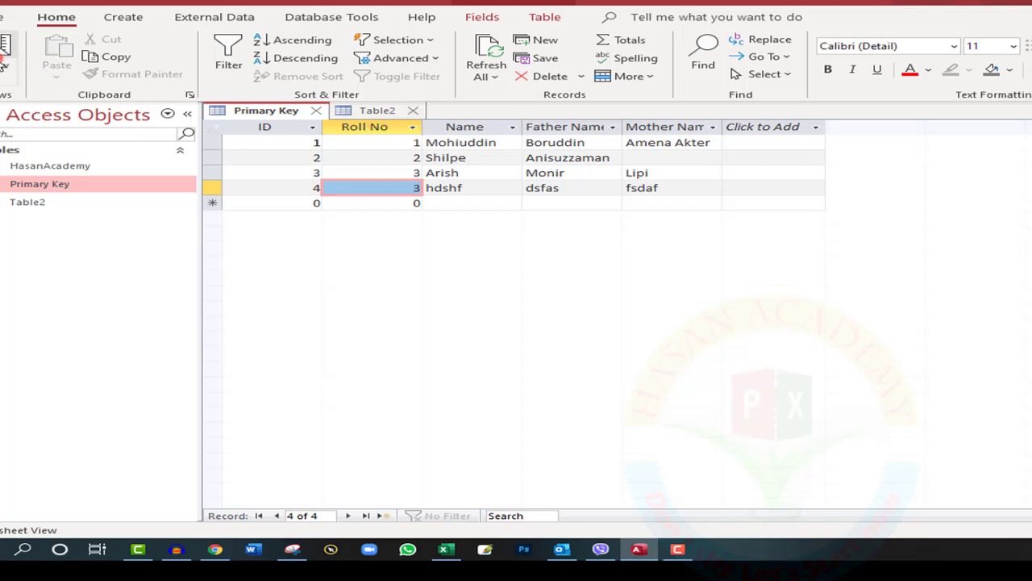
# Reopen the Primary Key table in Design View and set the Roll No field's Indexed property to Yes (No Duplicates)
pyautogui.click(5, 47)
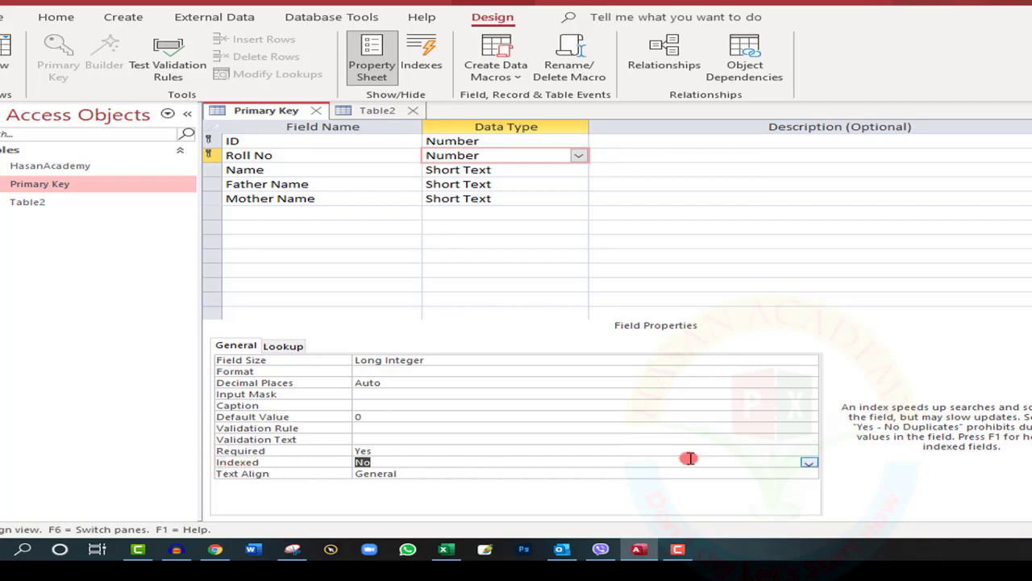
pyautogui.click(808, 462)
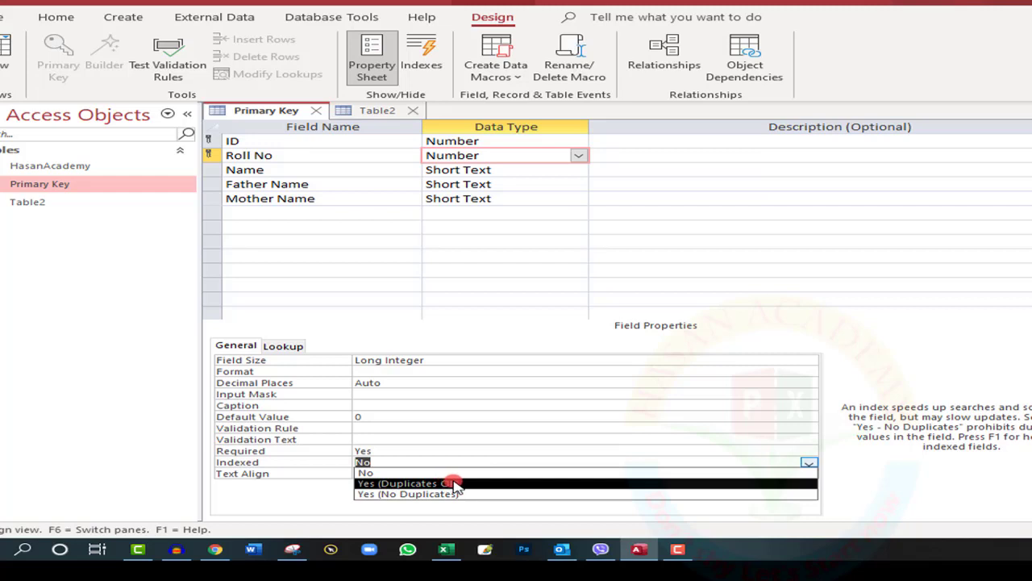
pyautogui.click(415, 495)
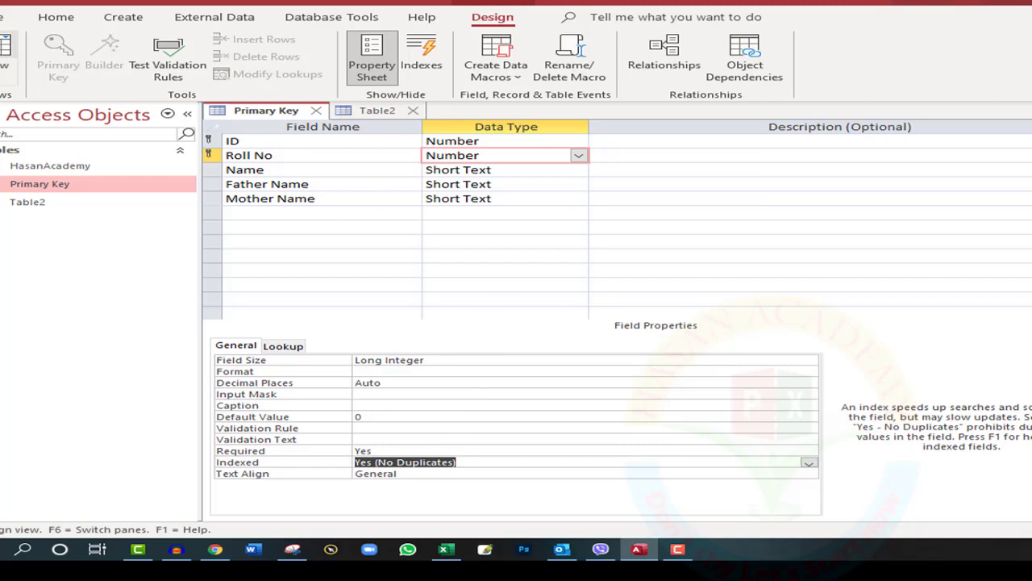
# Try to save the table design and switch to Datasheet View, dismissing the error messages and retrying once
pyautogui.click(7, 48)
pyautogui.click(641, 312)
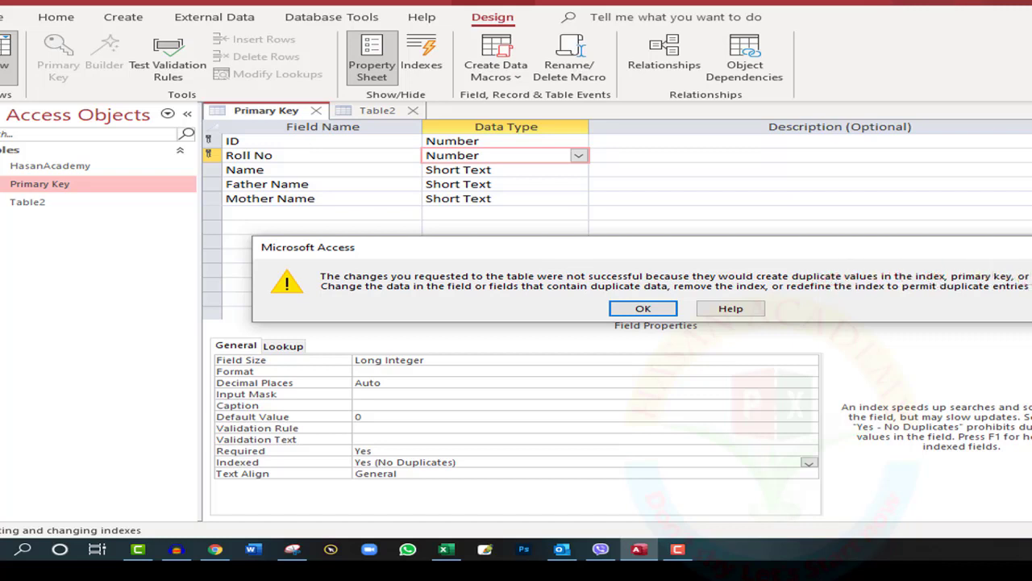
pyautogui.click(653, 307)
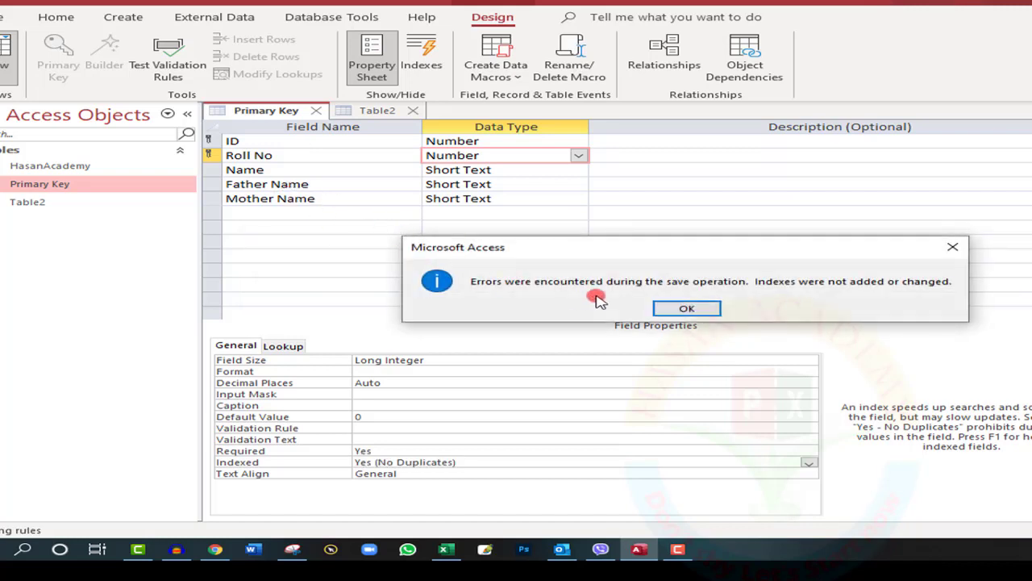
pyautogui.click(691, 307)
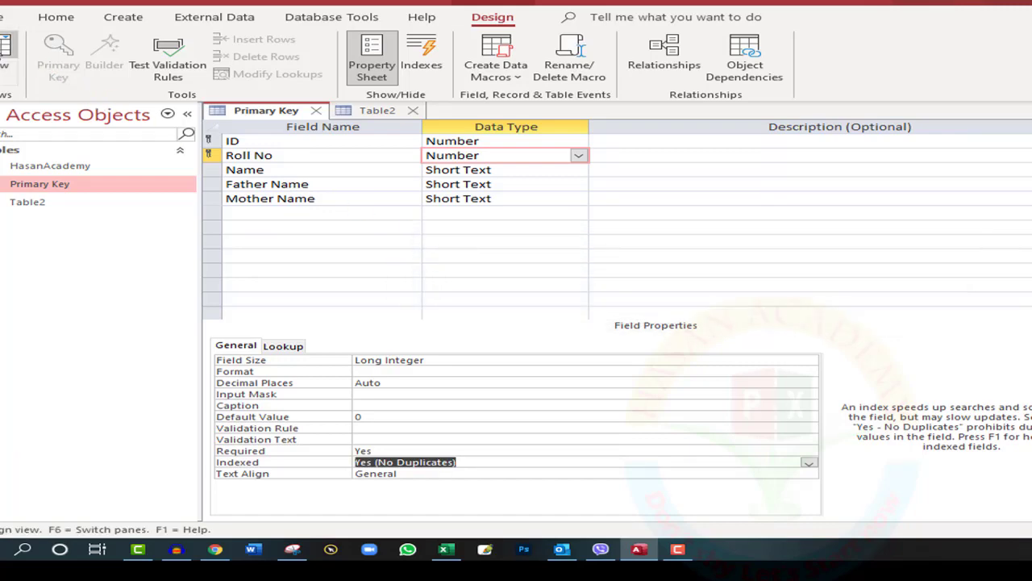
pyautogui.click(645, 312)
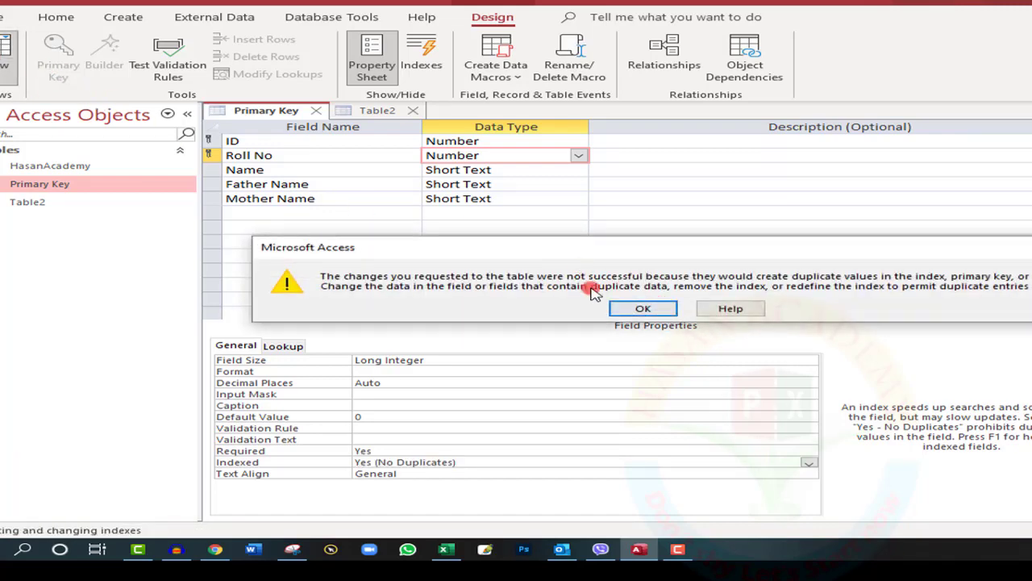
pyautogui.click(637, 309)
pyautogui.click(687, 308)
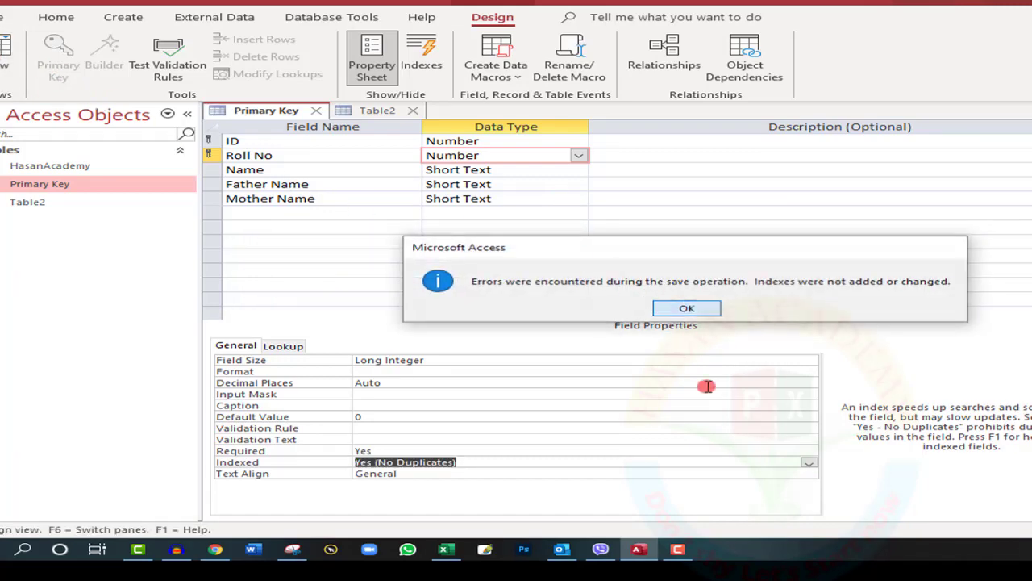
# Set the Roll No field's Indexed property back to No, save the table design and return to Datasheet View
pyautogui.click(808, 462)
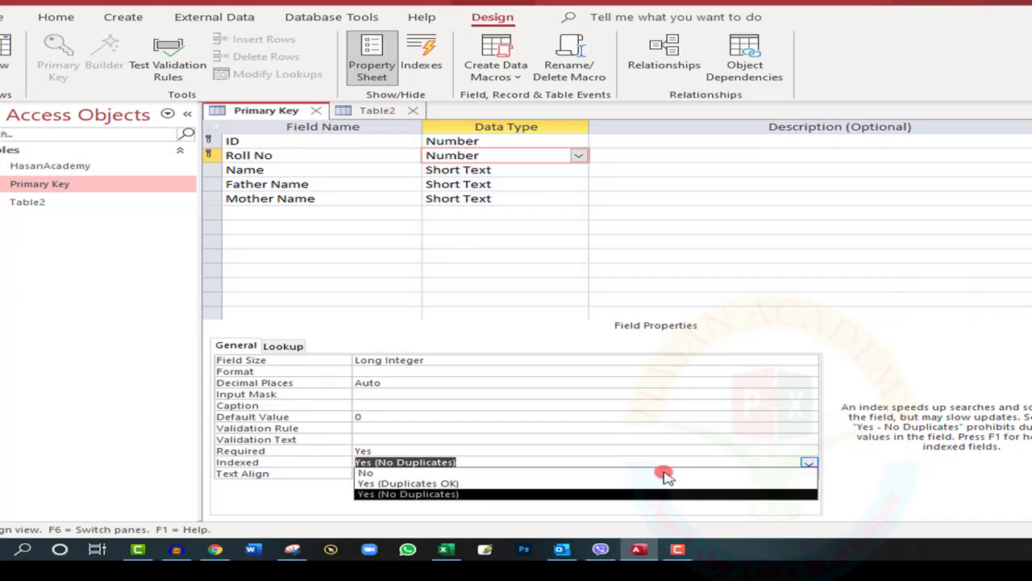
pyautogui.click(392, 472)
pyautogui.click(520, 370)
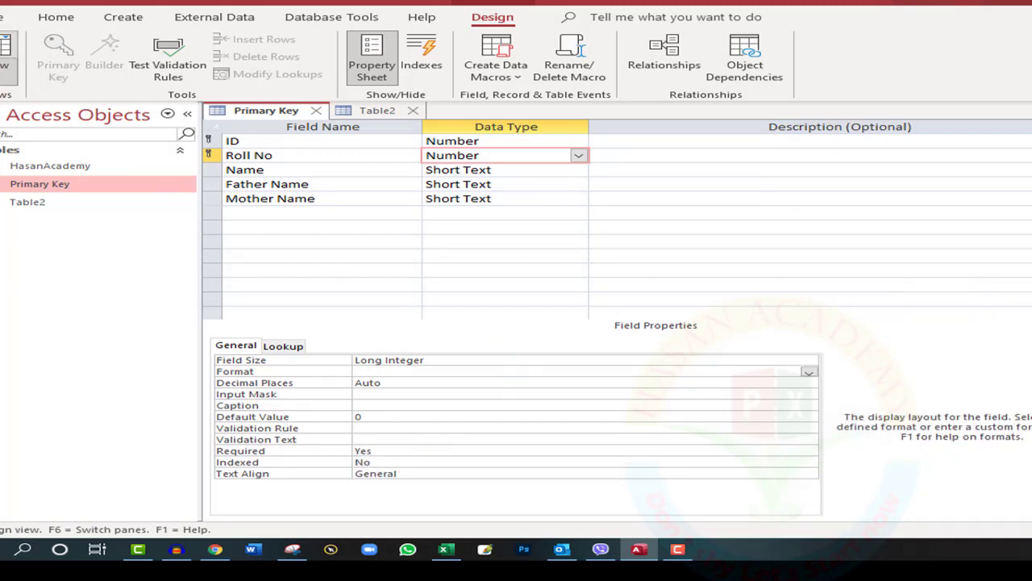
pyautogui.click(8, 65)
pyautogui.click(621, 312)
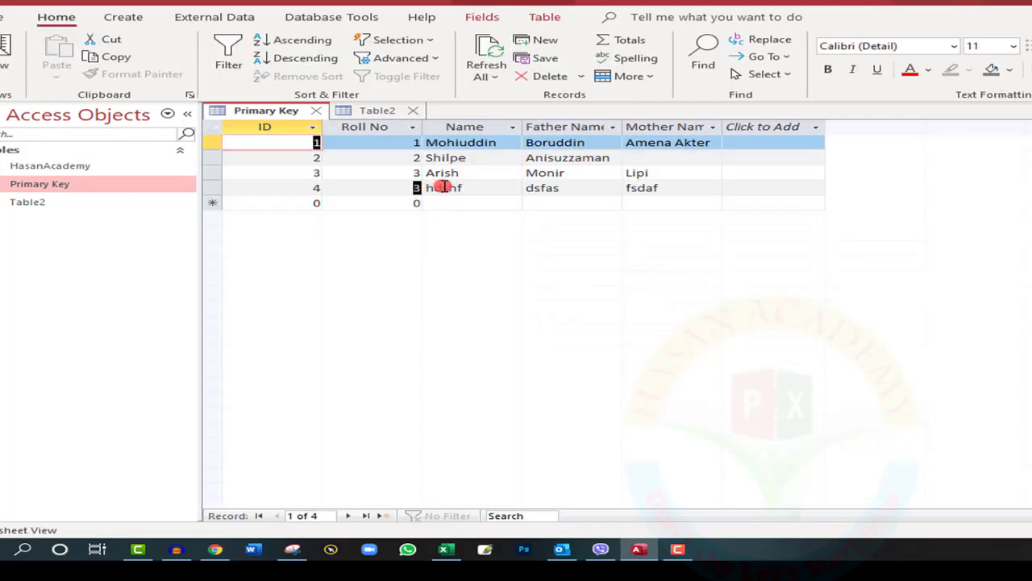
# Delete the fourth record, with ID 4 and Roll No 3, from the table and confirm the deletion
pyautogui.click(387, 187)
pyautogui.rightClick(207, 187)
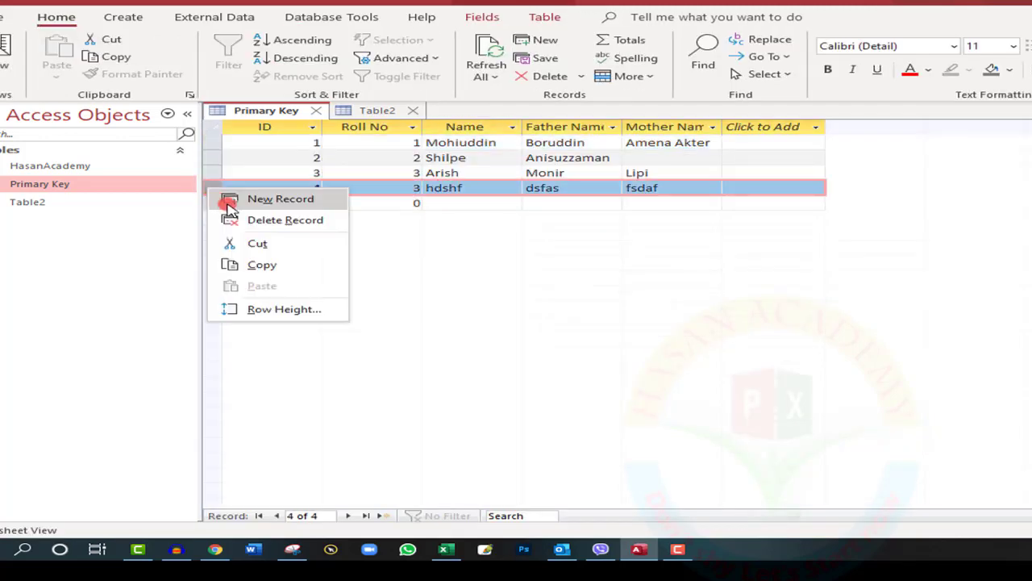
pyautogui.click(266, 220)
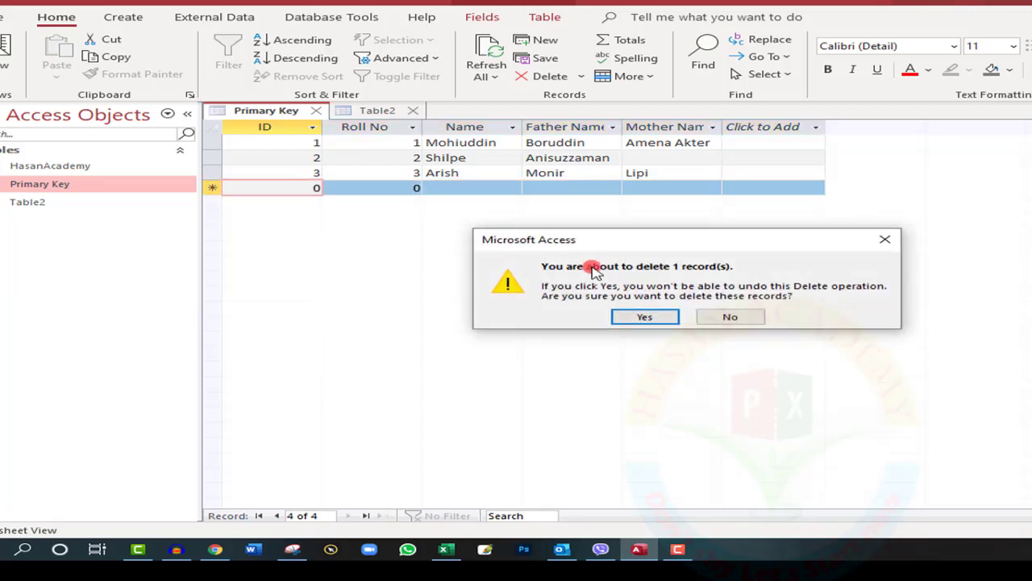
pyautogui.click(628, 315)
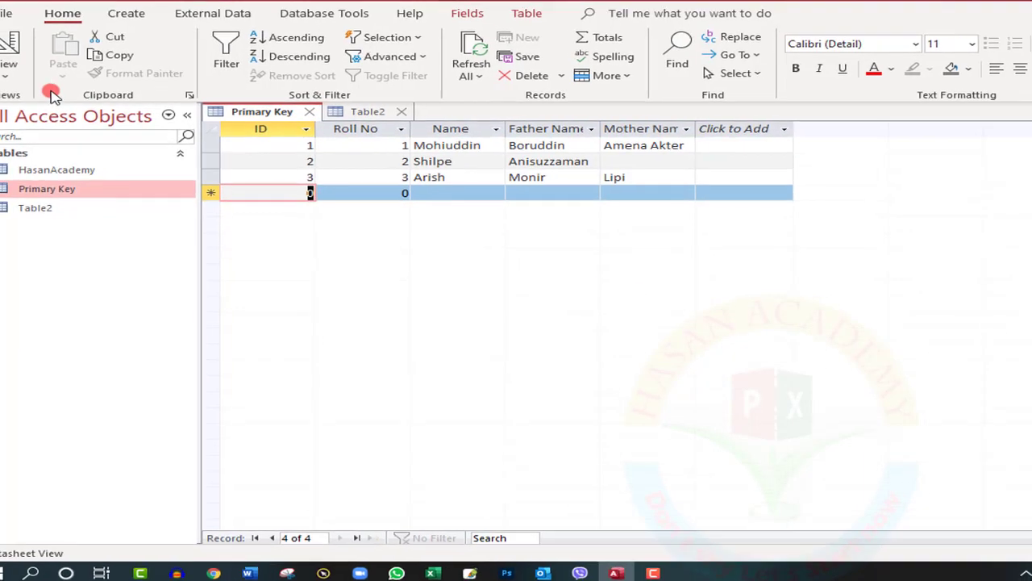
# In Design View, set Roll No's Indexed property to Yes (No Duplicates), save the table and return to Datasheet View
pyautogui.click(32, 54)
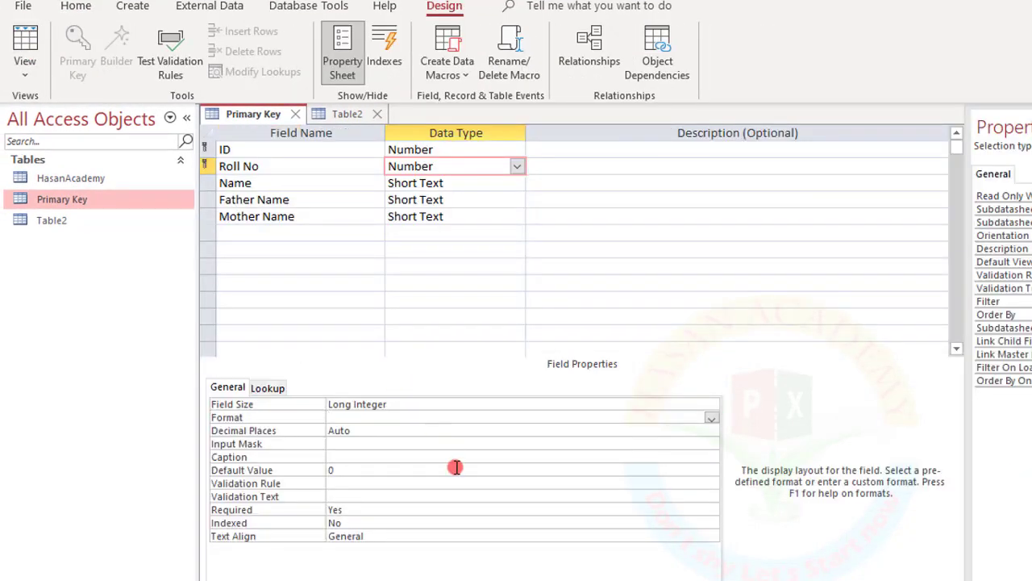
pyautogui.rightClick(100, 205)
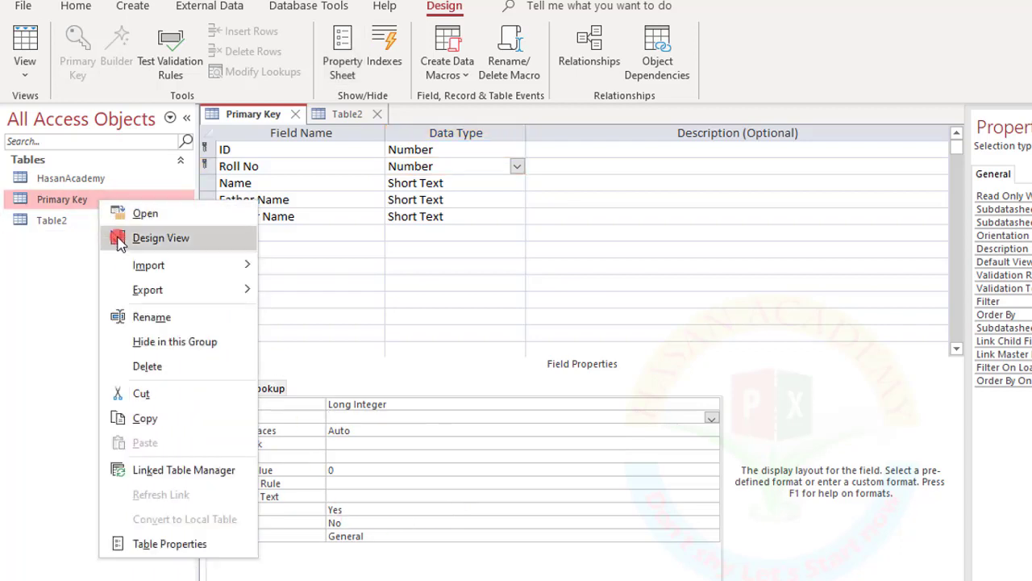
pyautogui.click(390, 513)
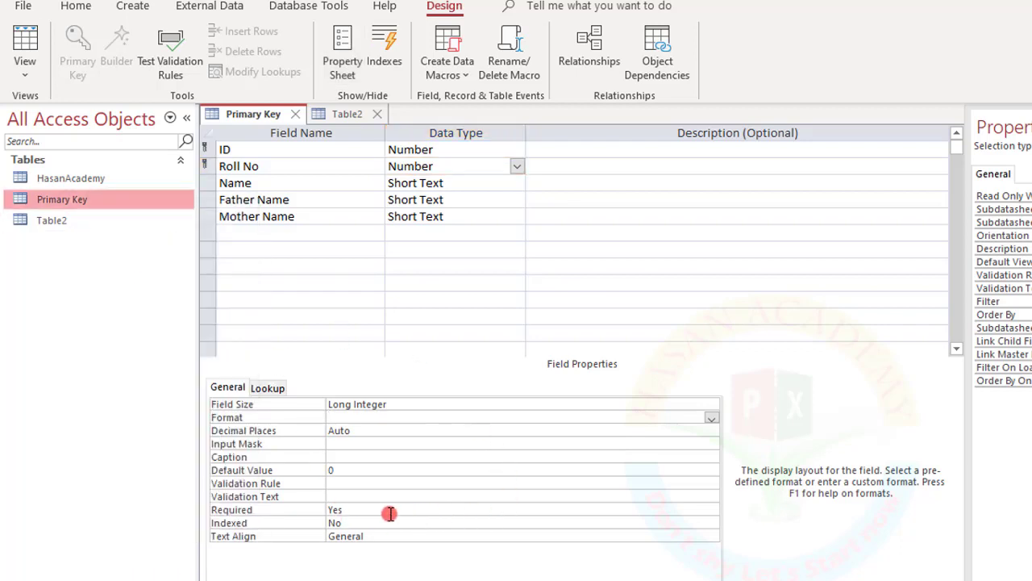
pyautogui.click(361, 523)
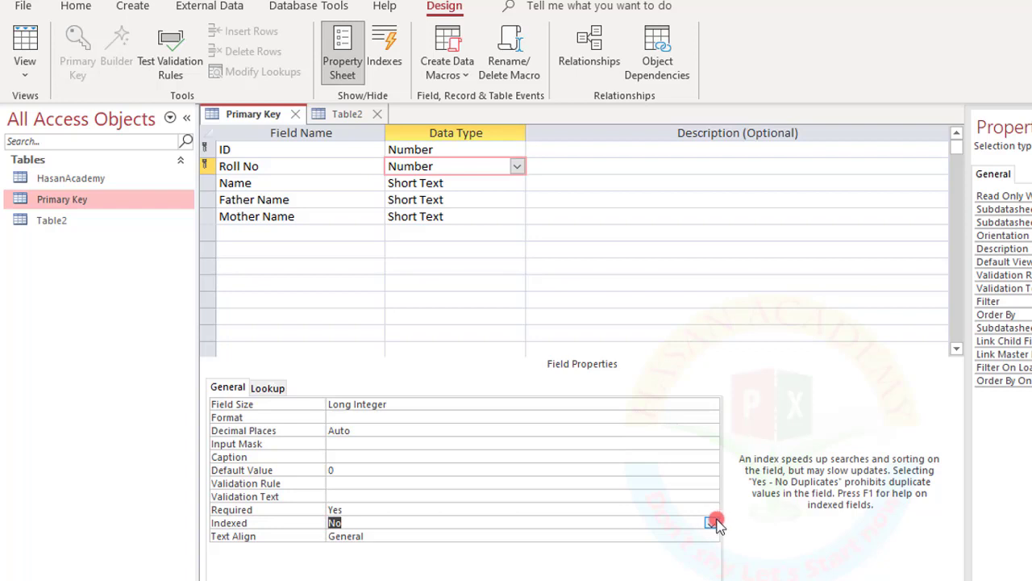
pyautogui.click(712, 522)
pyautogui.click(392, 556)
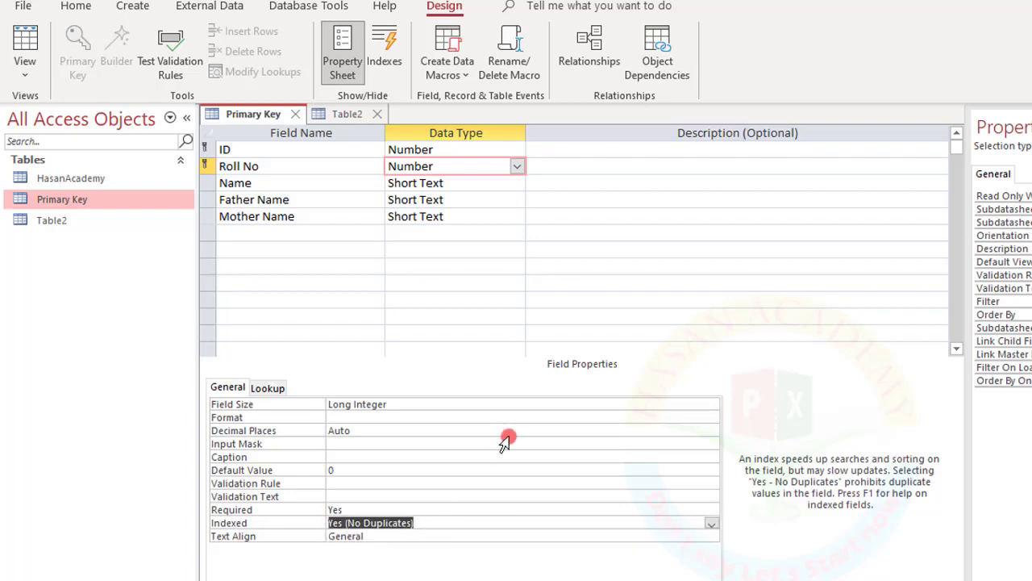
pyautogui.click(517, 429)
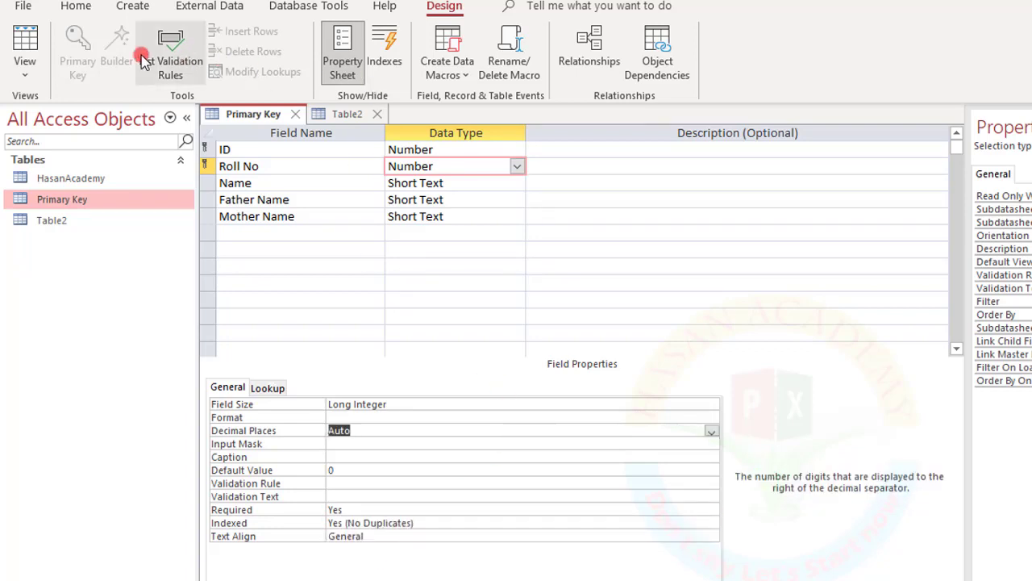
pyautogui.click(27, 44)
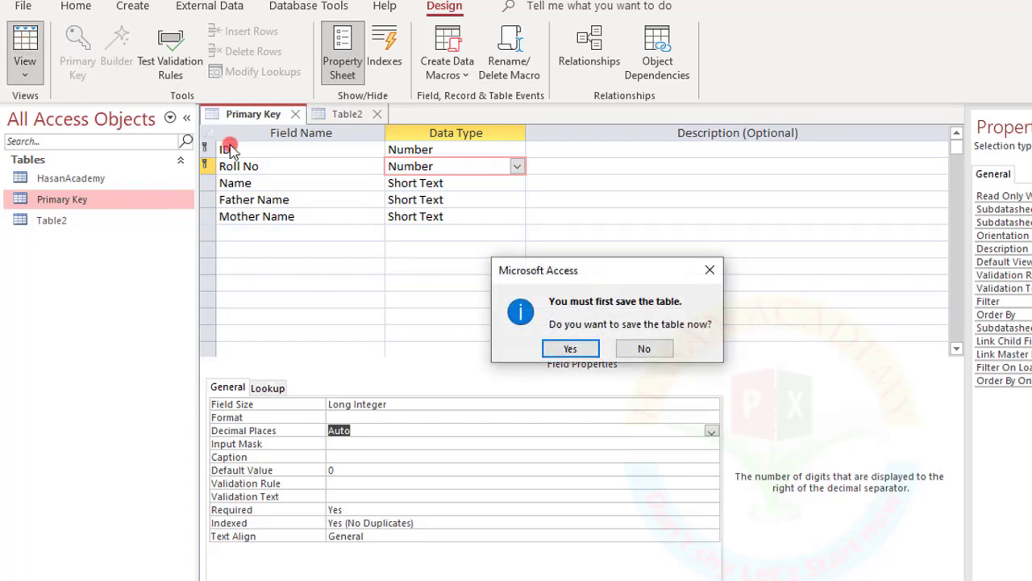
pyautogui.click(573, 349)
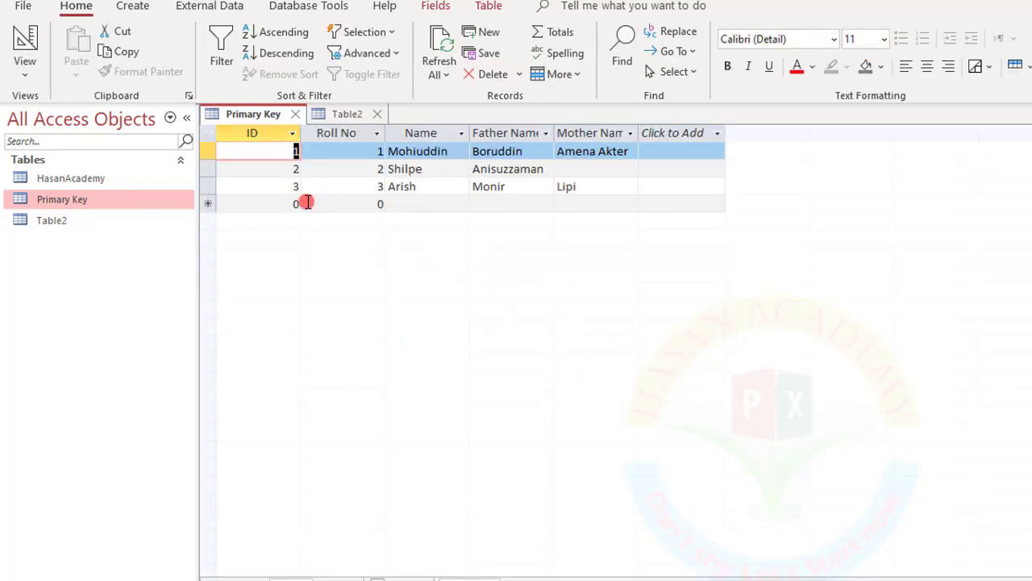
# Start a new fourth record with ID 3 and Roll No 3, repeating the third record's key values
pyautogui.click(289, 204)
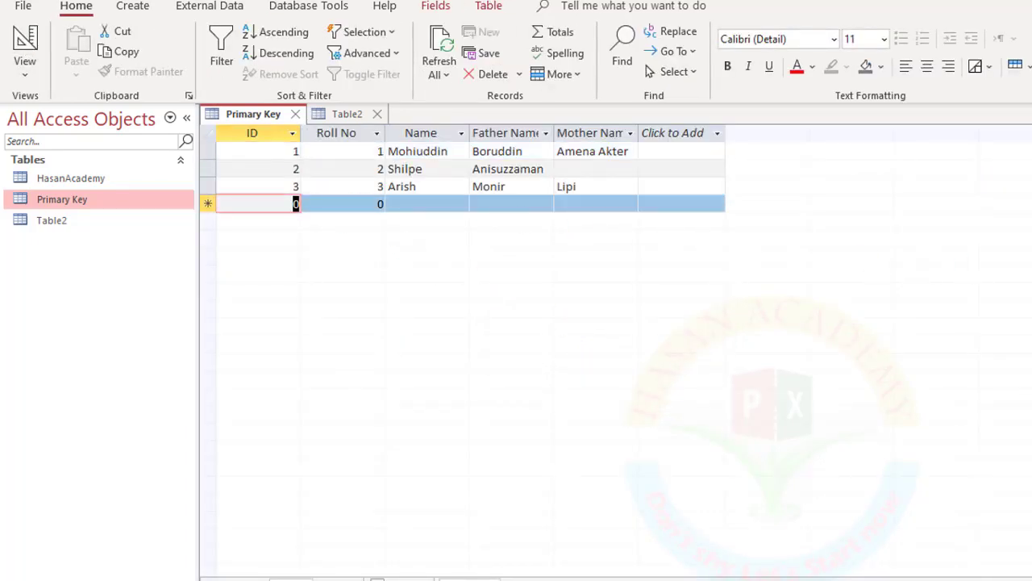
pyautogui.write('3')
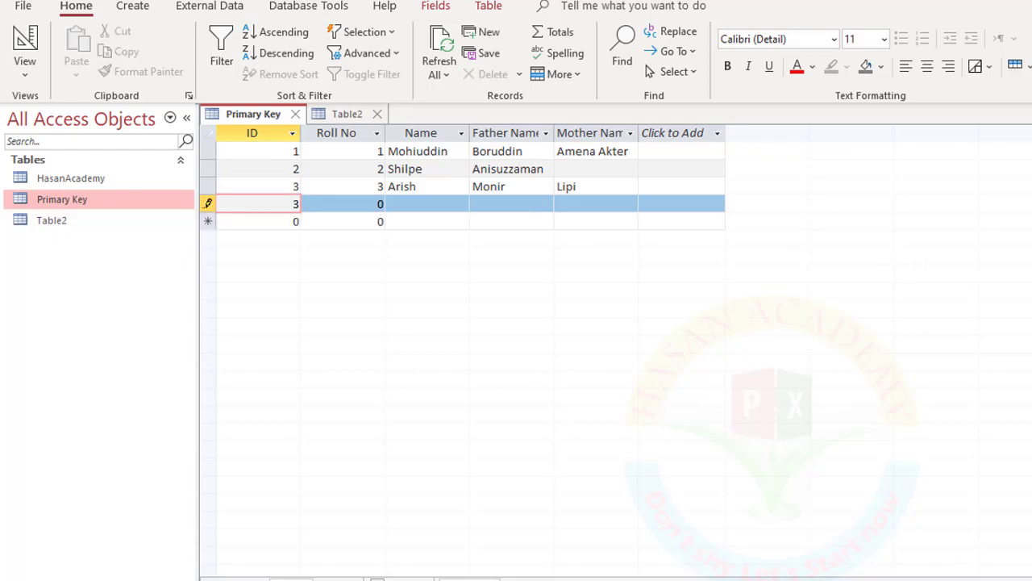
pyautogui.press('Tab')
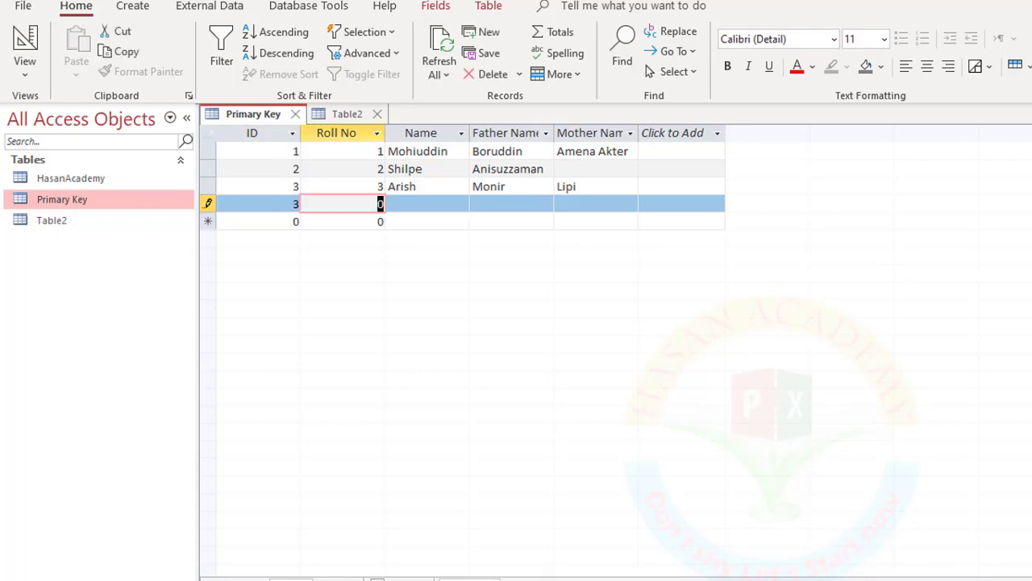
pyautogui.write('3')
pyautogui.press('Tab')
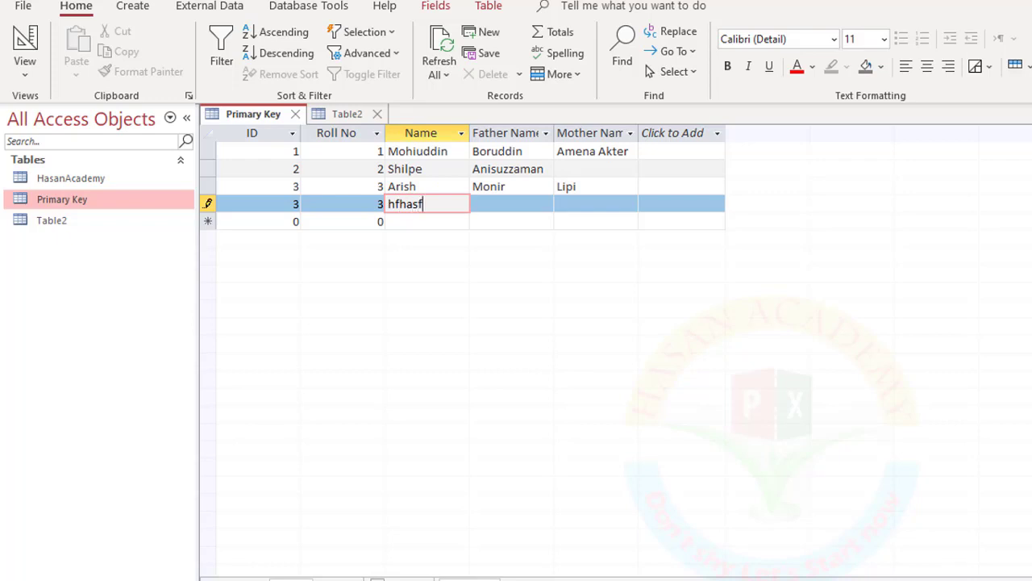
# Fill the record with Name hfhasf, Father Name fsadf and Mother Name afdsaf, try to commit it and dismiss the warning
pyautogui.press('Tab')
pyautogui.write('fsadf')
pyautogui.press('Tab')
pyautogui.write('afdsaf')
pyautogui.press('Tab')
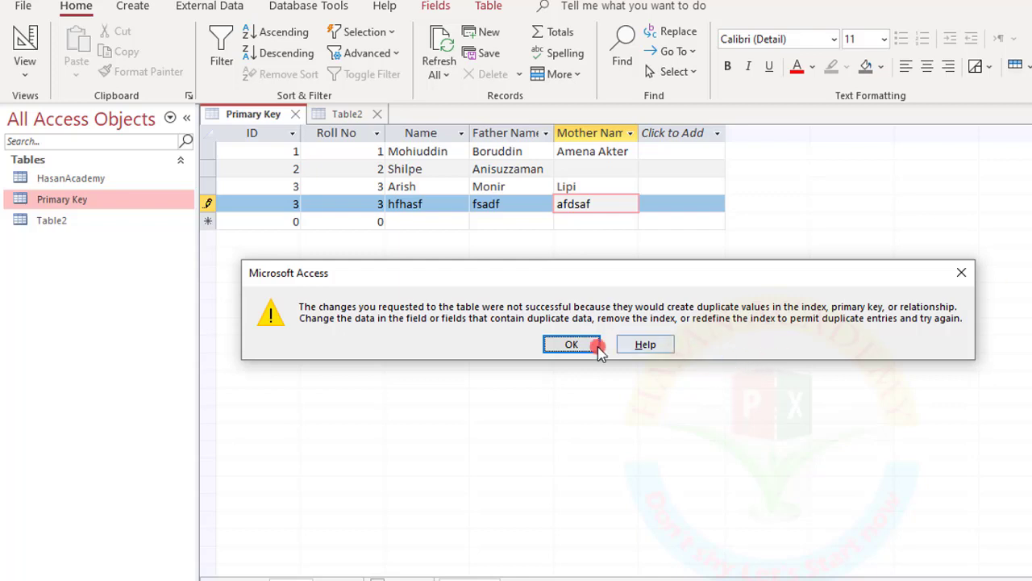
pyautogui.click(571, 345)
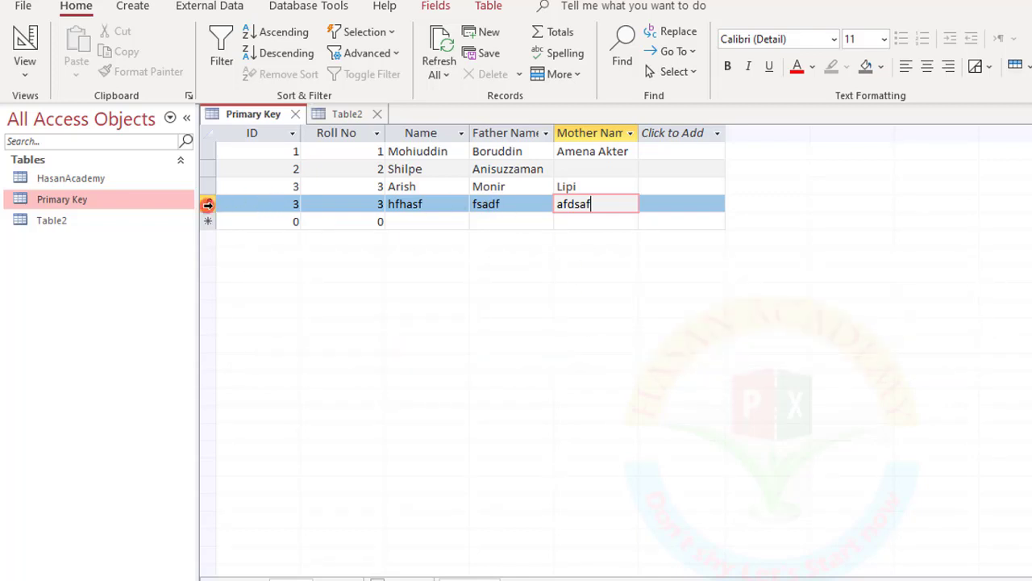
# Try again to commit the fourth record, dismiss the warning, and set the record's ID to 4 and Roll No to 4
pyautogui.click(207, 204)
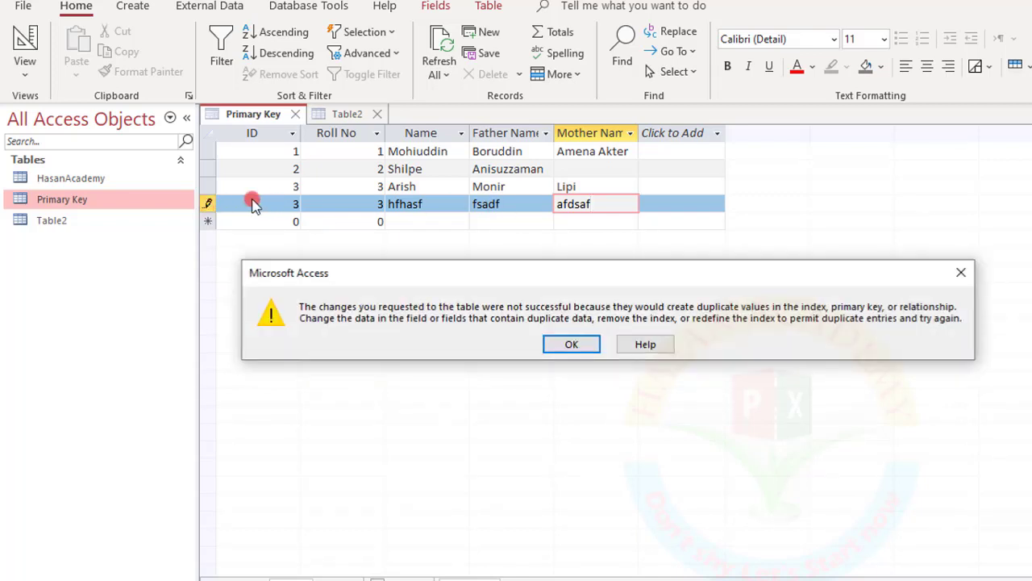
pyautogui.click(573, 347)
pyautogui.click(293, 207)
pyautogui.write('4')
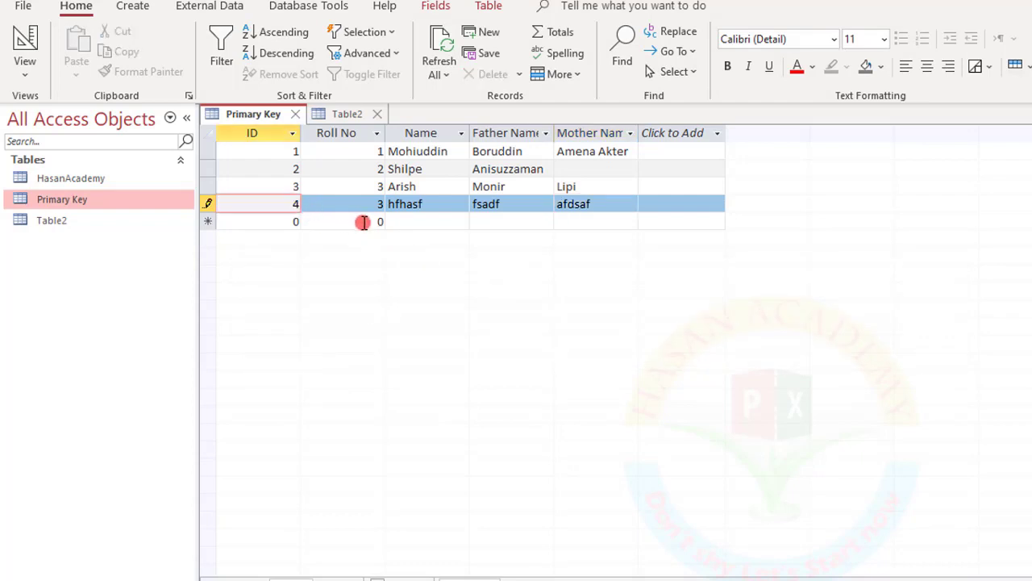
pyautogui.press('Tab')
pyautogui.write('4')
pyautogui.press('Tab')
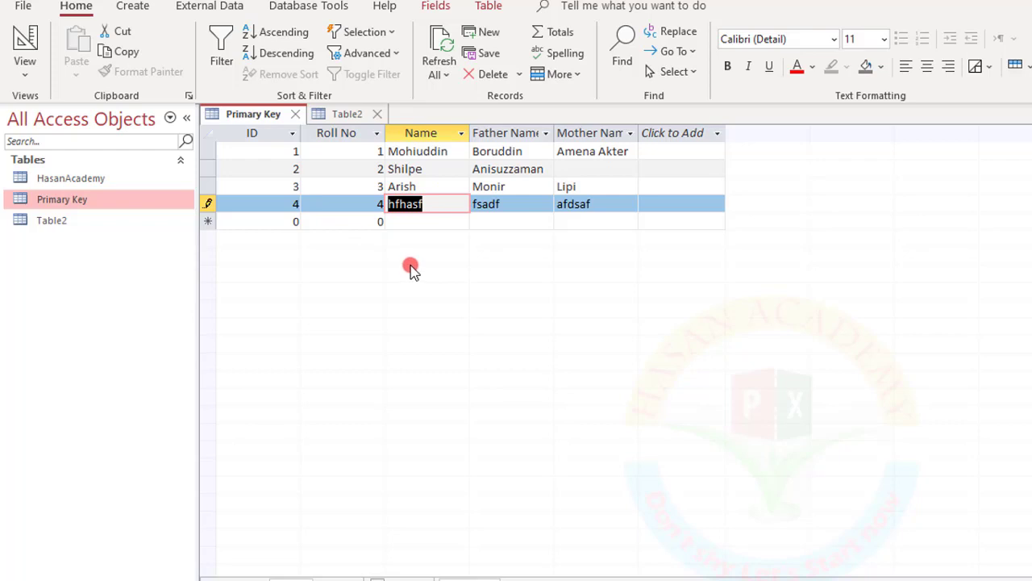
# In Design View, set the ID field's Indexed property to Yes (Duplicates OK)
pyautogui.click(15, 58)
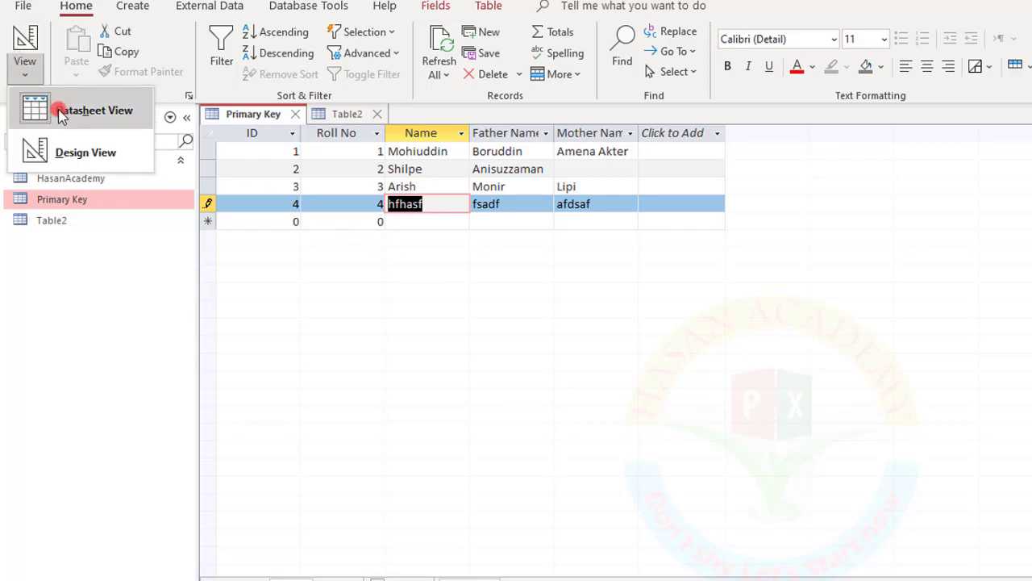
pyautogui.click(68, 155)
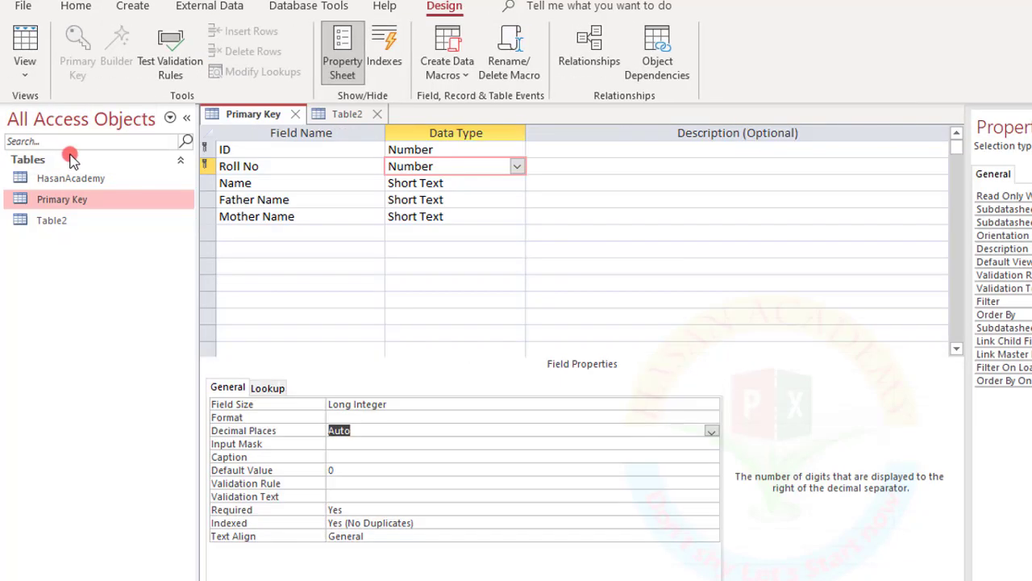
pyautogui.click(411, 149)
pyautogui.click(389, 522)
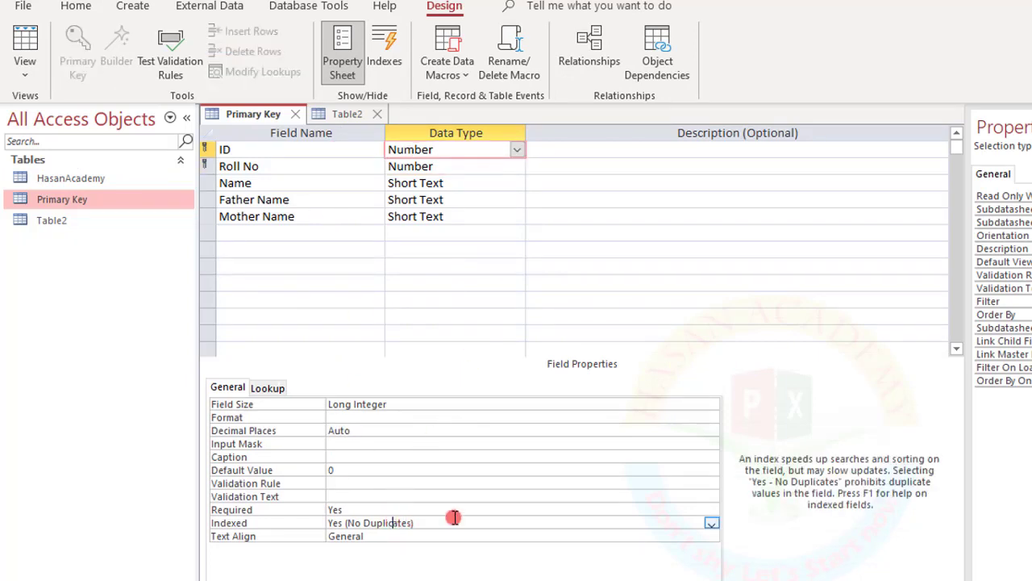
pyautogui.click(712, 523)
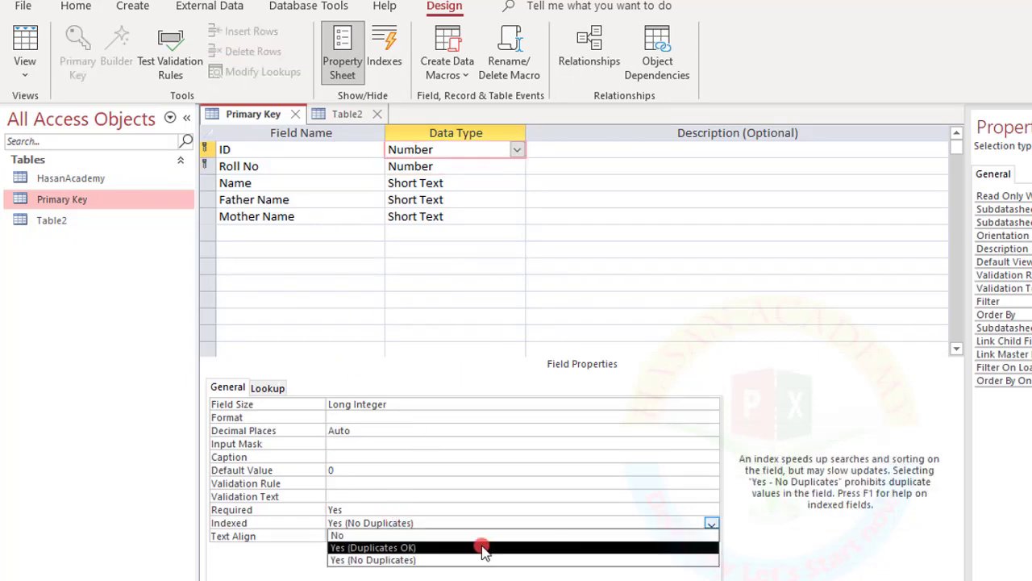
pyautogui.click(403, 549)
# Review Roll No's Indexed options, keep Yes (No Duplicates), save the table and return to the fourth record in Datasheet View
pyautogui.click(390, 164)
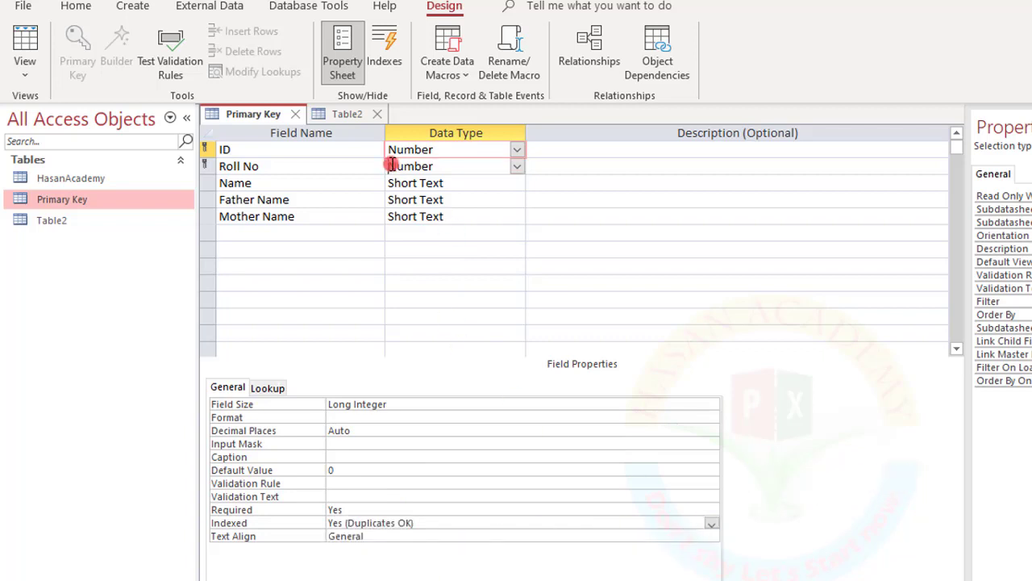
pyautogui.click(712, 536)
pyautogui.click(710, 522)
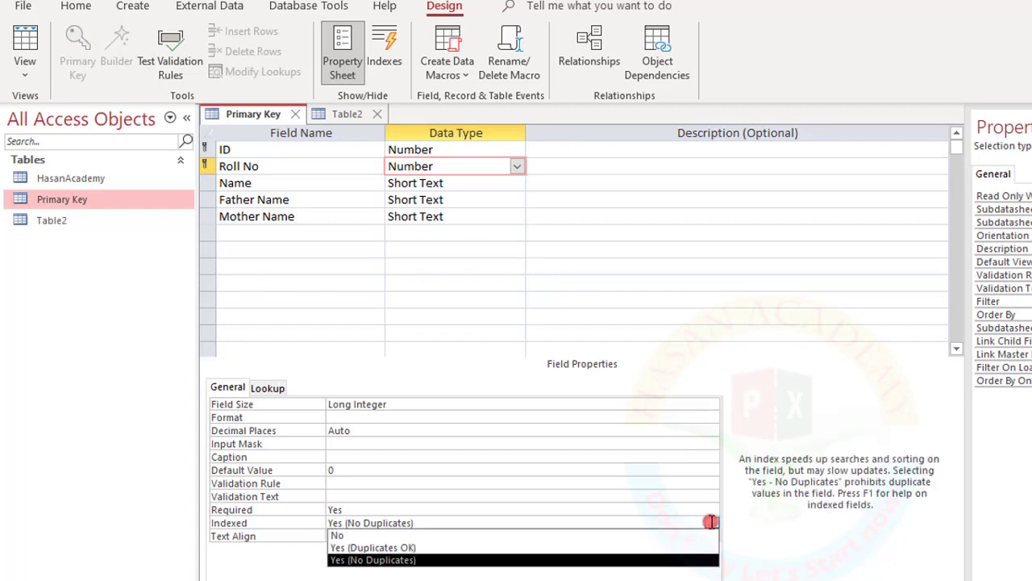
pyautogui.click(448, 418)
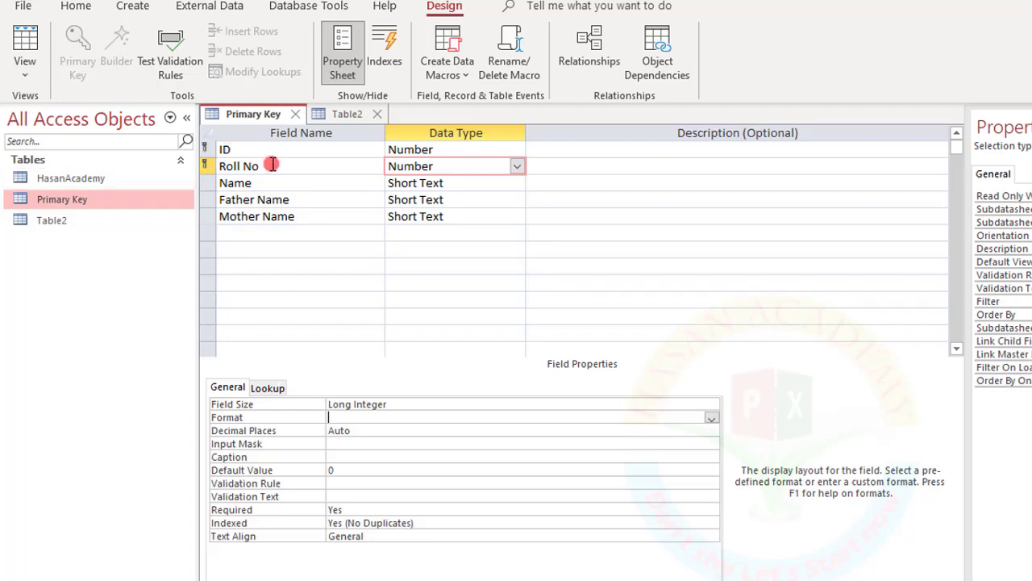
pyautogui.click(25, 42)
pyautogui.click(573, 349)
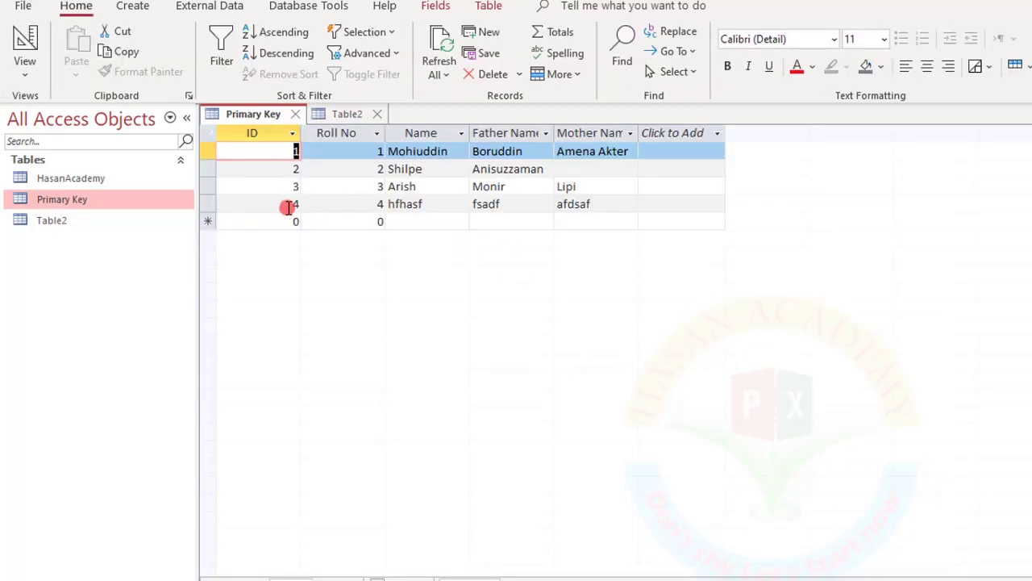
pyautogui.click(289, 204)
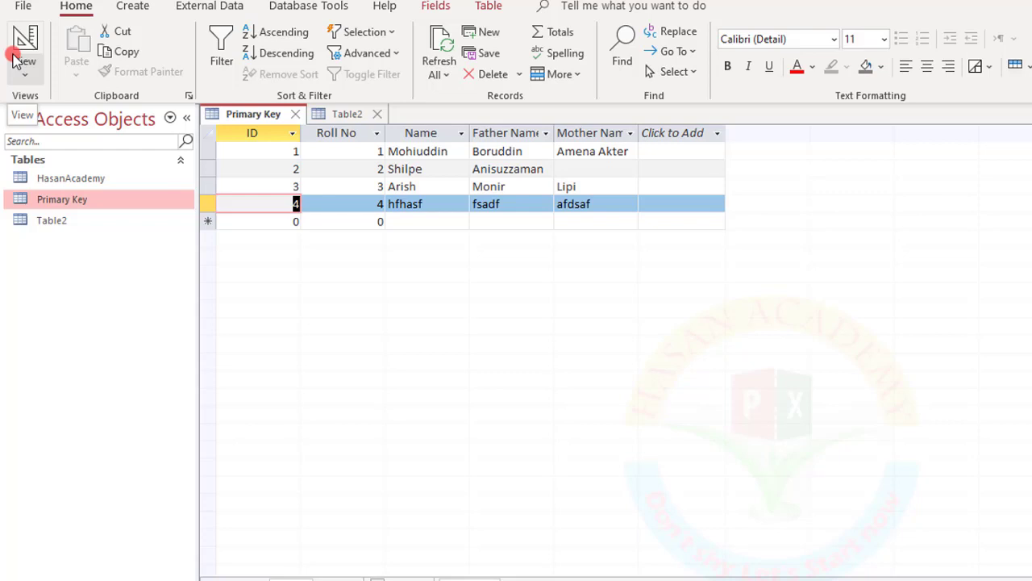
# Open Table2 in Design View and inspect the properties of its RegNumber field
pyautogui.click(53, 224)
pyautogui.doubleClick(54, 224)
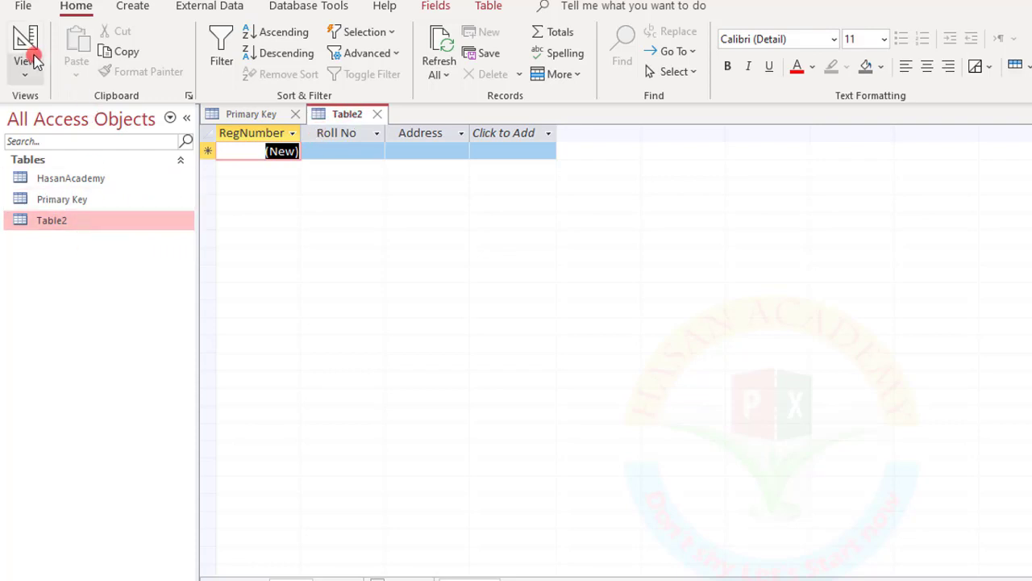
pyautogui.click(29, 50)
pyautogui.click(280, 233)
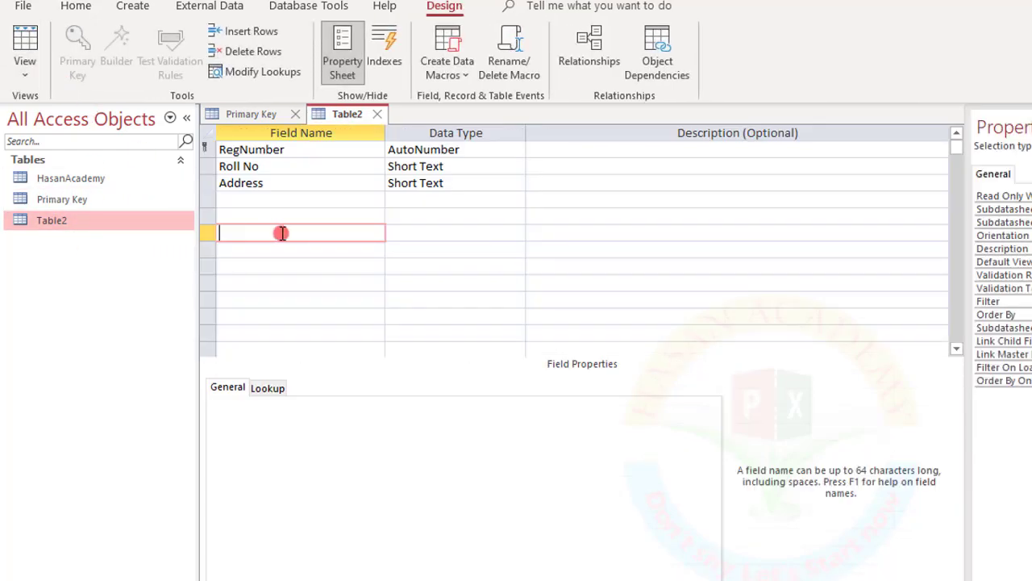
pyautogui.click(254, 149)
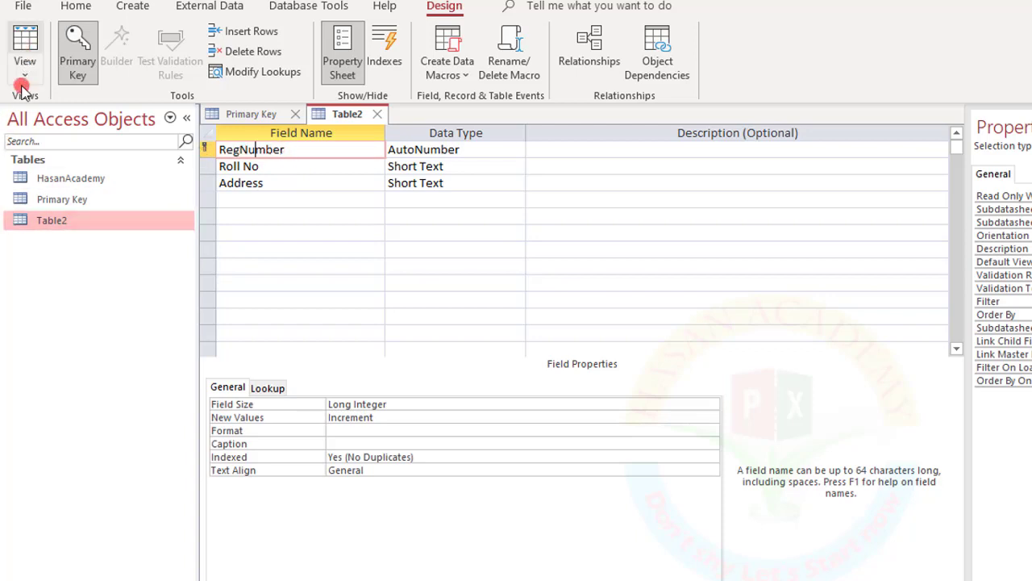
# Examine the Primary Key table's design, and return to Table2's design to inspect its Roll No field
pyautogui.click(59, 201)
pyautogui.doubleClick(59, 202)
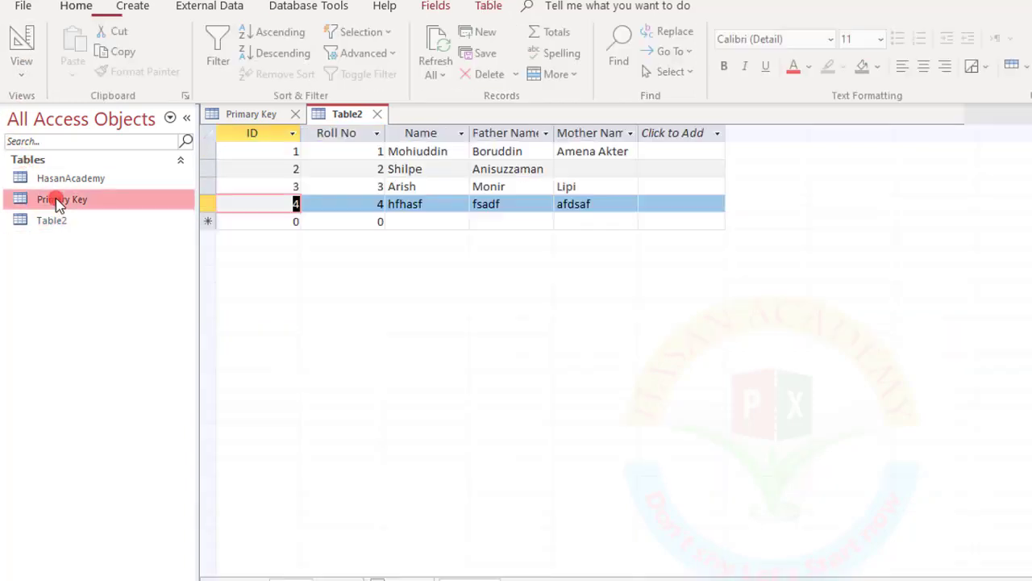
pyautogui.click(25, 50)
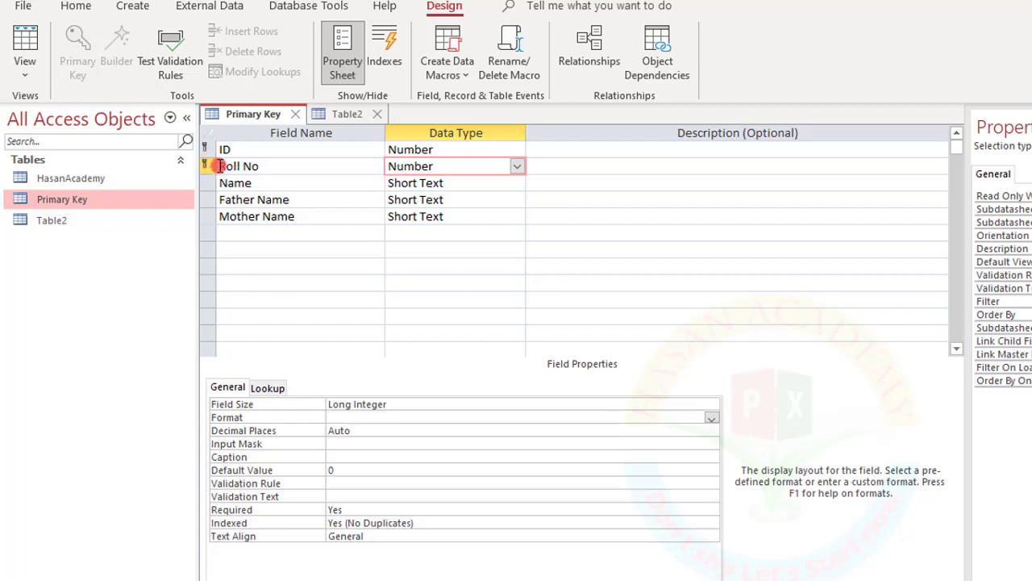
pyautogui.click(45, 222)
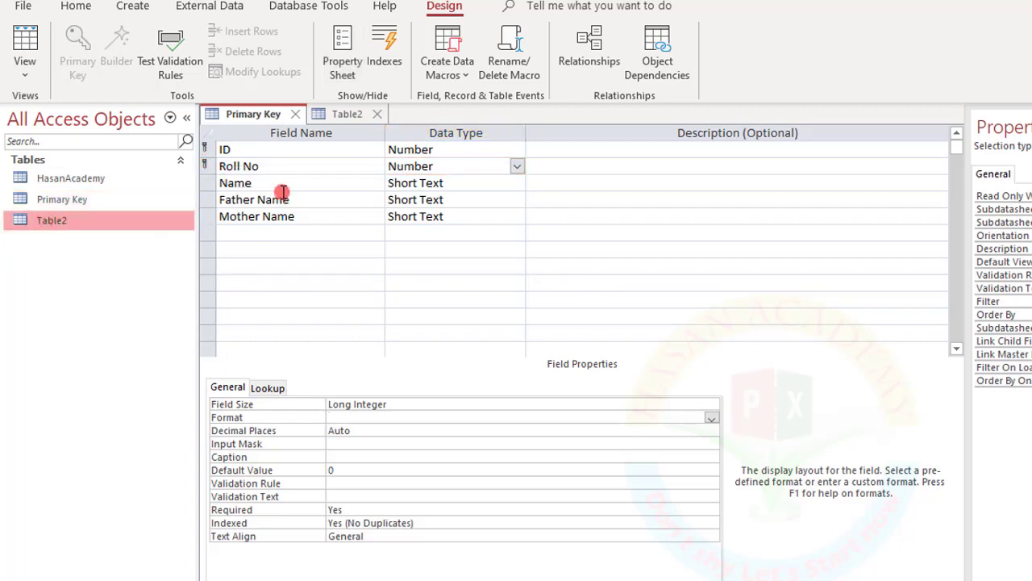
pyautogui.doubleClick(112, 228)
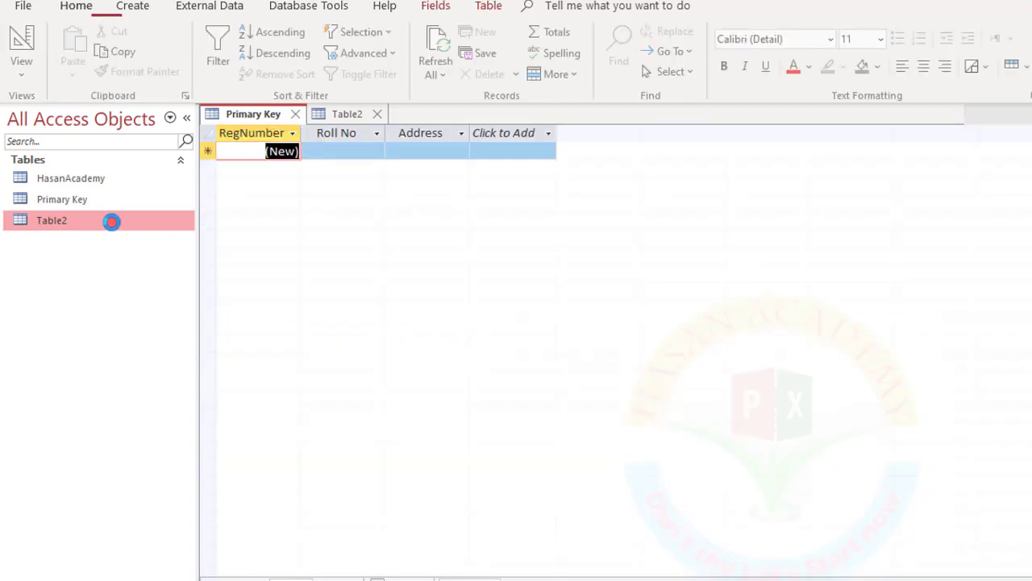
pyautogui.click(24, 44)
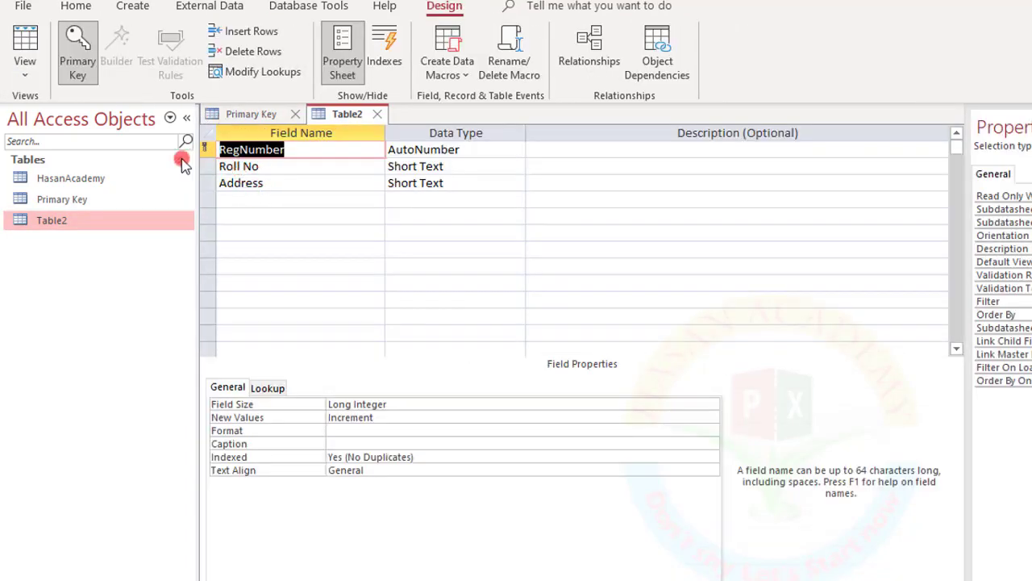
pyautogui.click(208, 165)
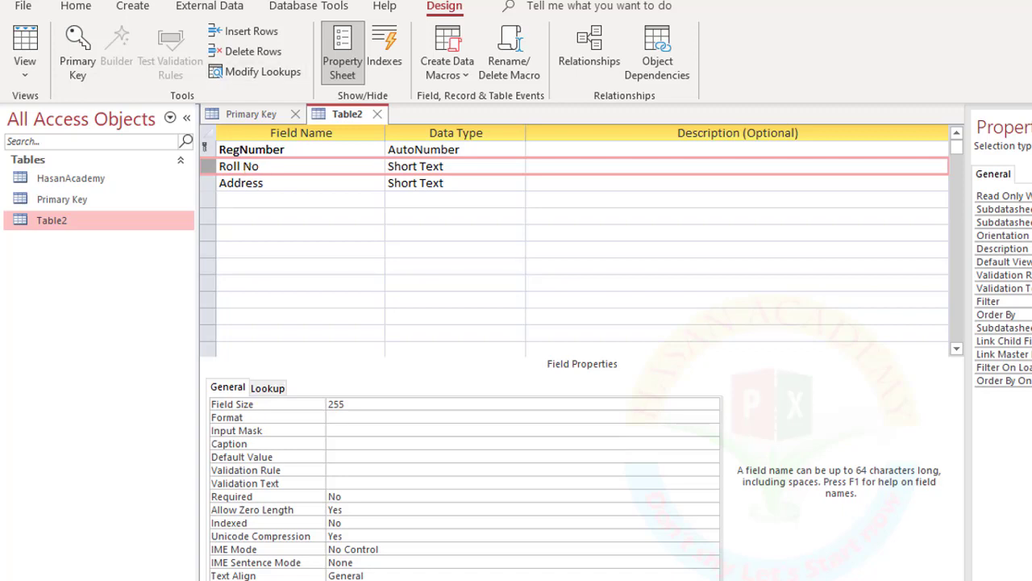
# Show the database tools and read the description of the Relationships command
pyautogui.click(282, 7)
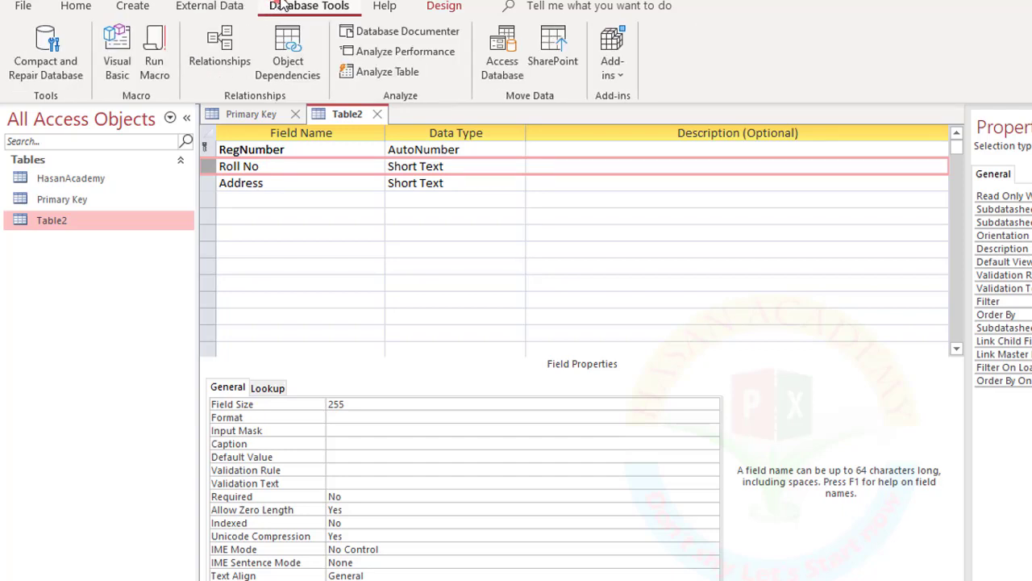
pyautogui.click(228, 43)
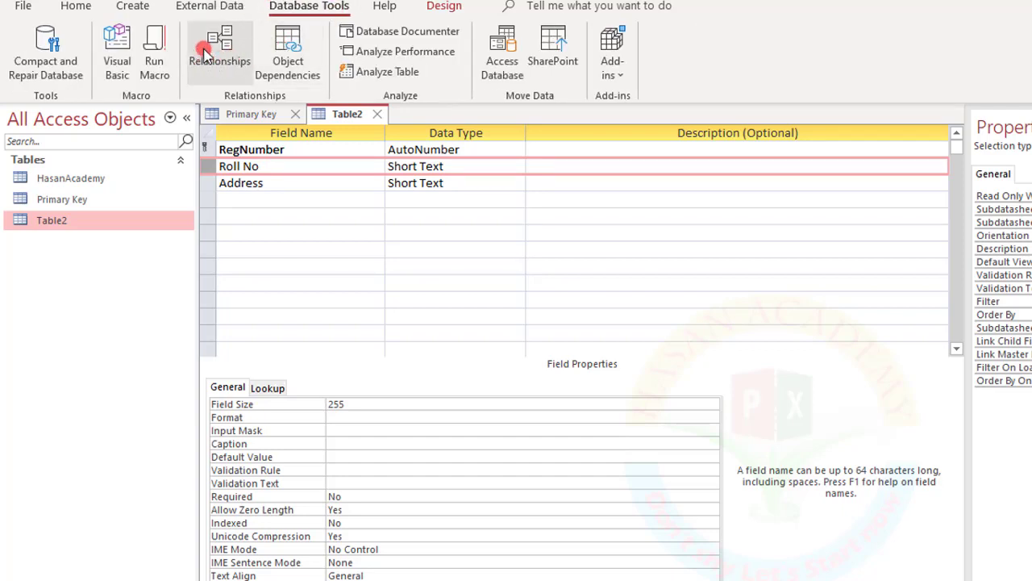
pyautogui.click(246, 36)
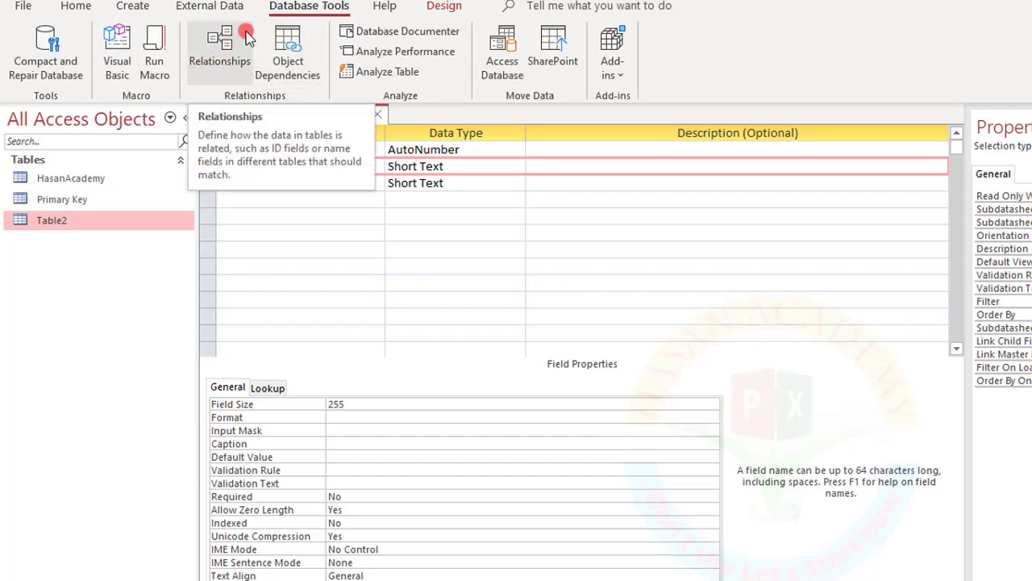
pyautogui.click(246, 39)
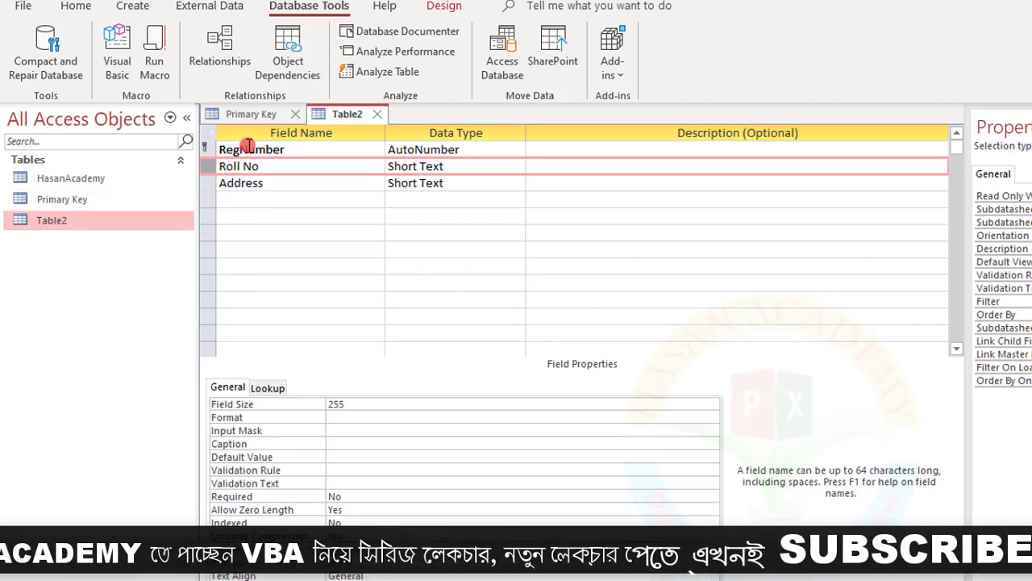
# Compare the Primary Key and Table2 datasheets, checking RegNumber in Table2 and the Roll No column in both tables
pyautogui.click(40, 206)
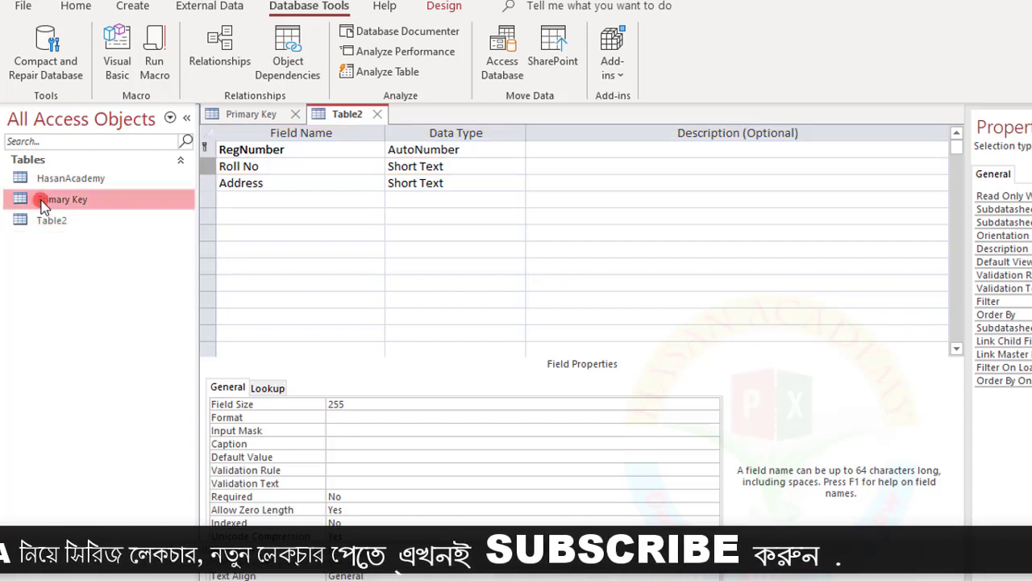
pyautogui.doubleClick(84, 198)
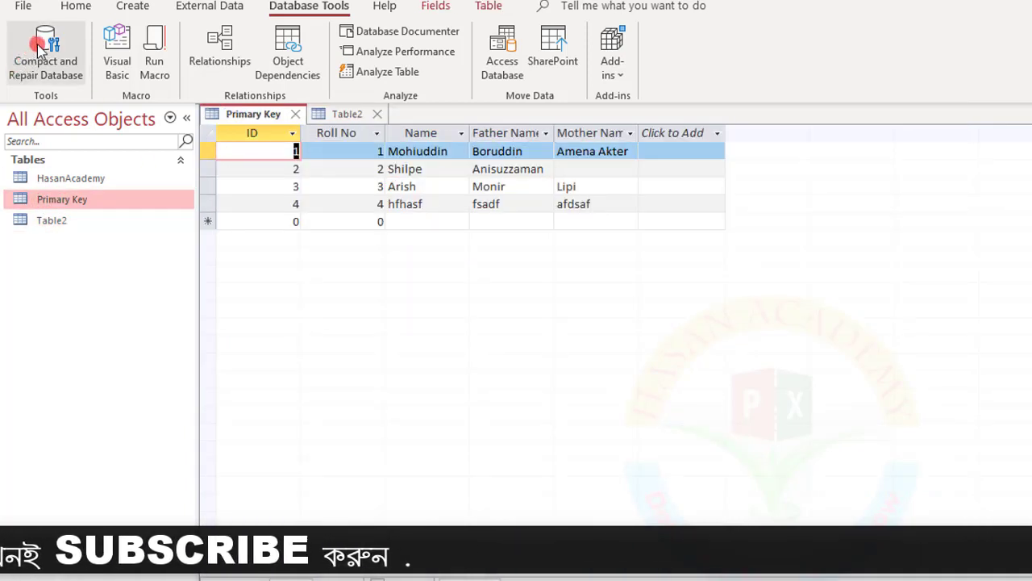
pyautogui.doubleClick(84, 219)
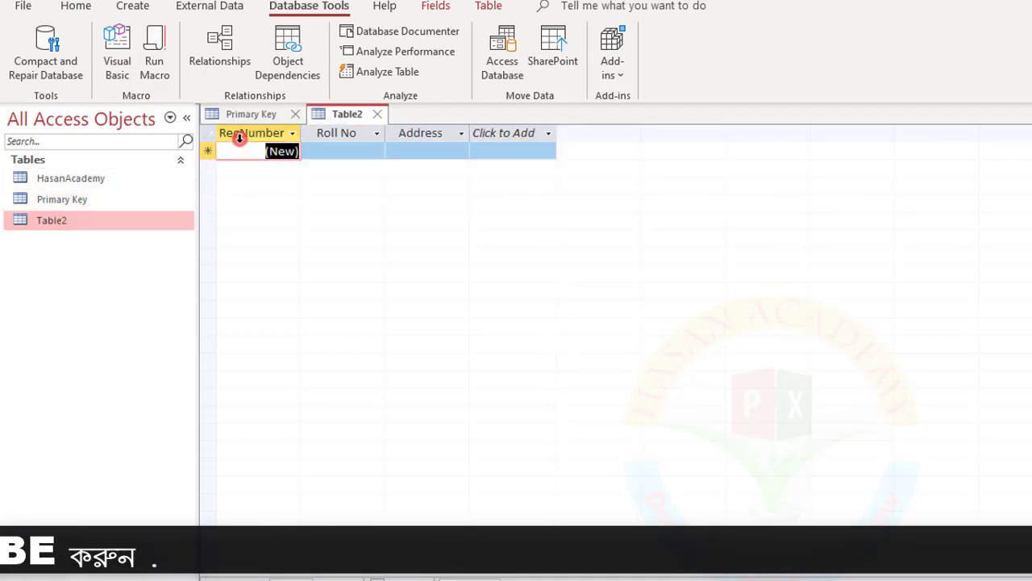
pyautogui.click(323, 134)
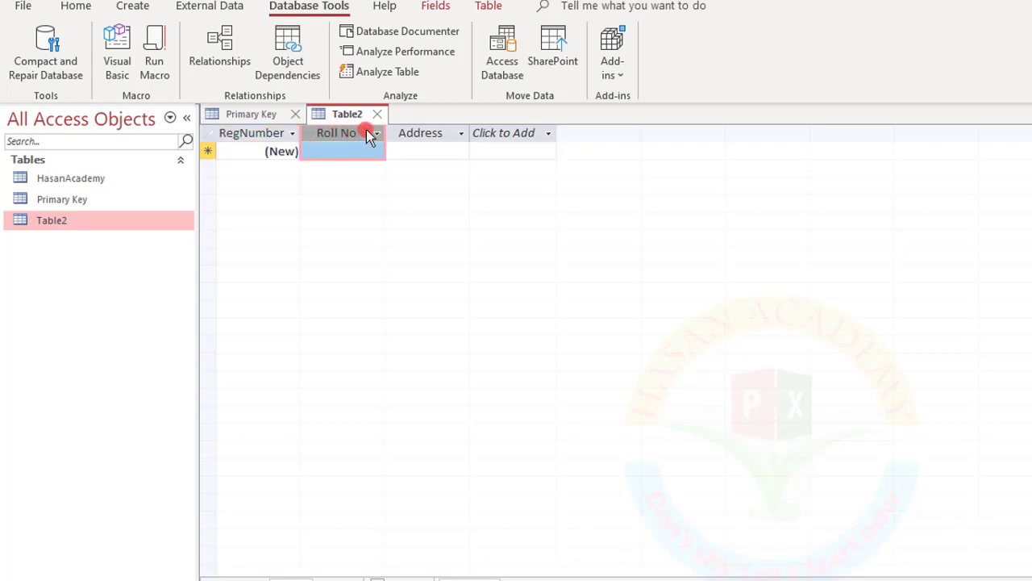
pyautogui.click(246, 130)
pyautogui.doubleClick(84, 198)
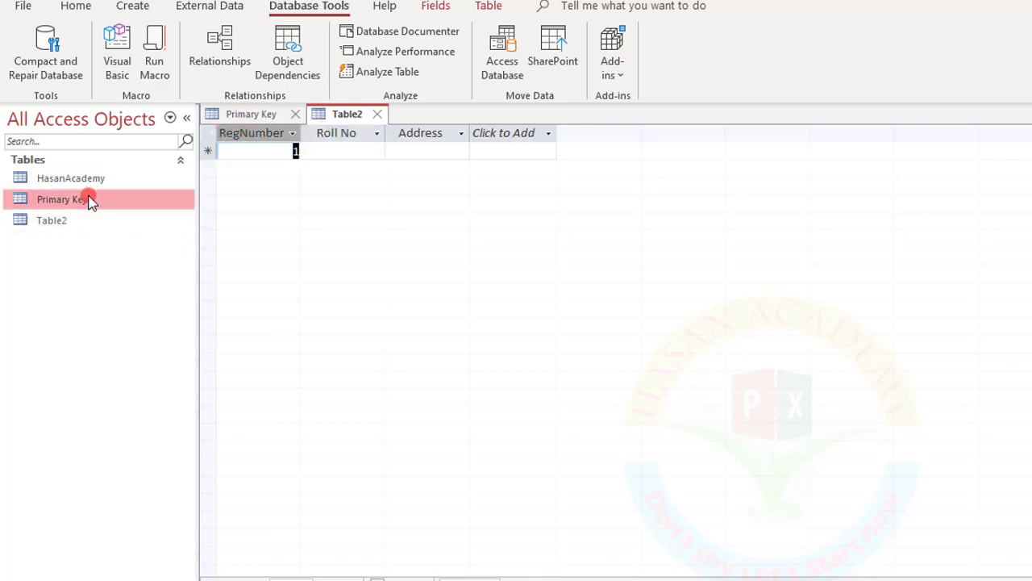
pyautogui.click(336, 134)
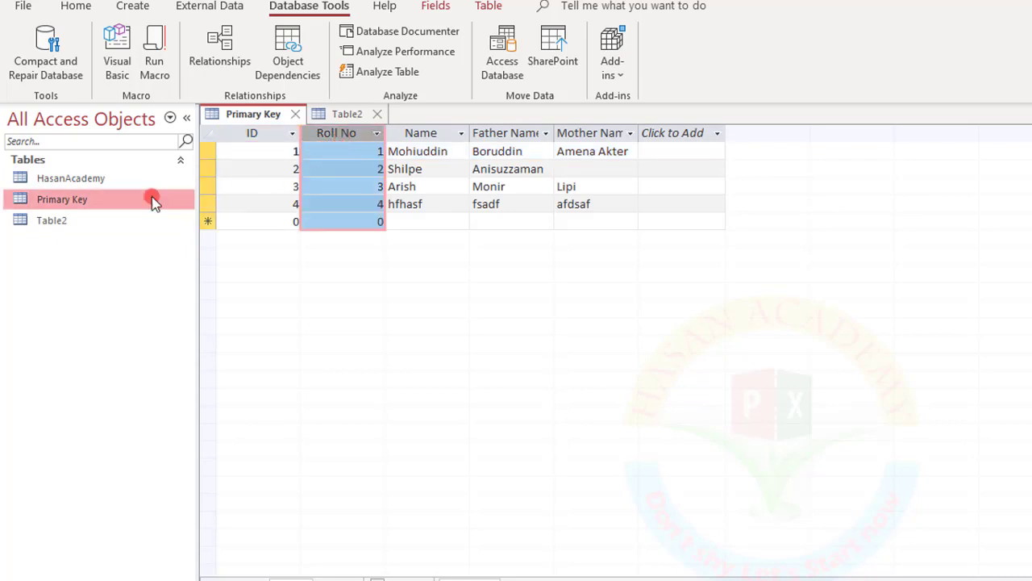